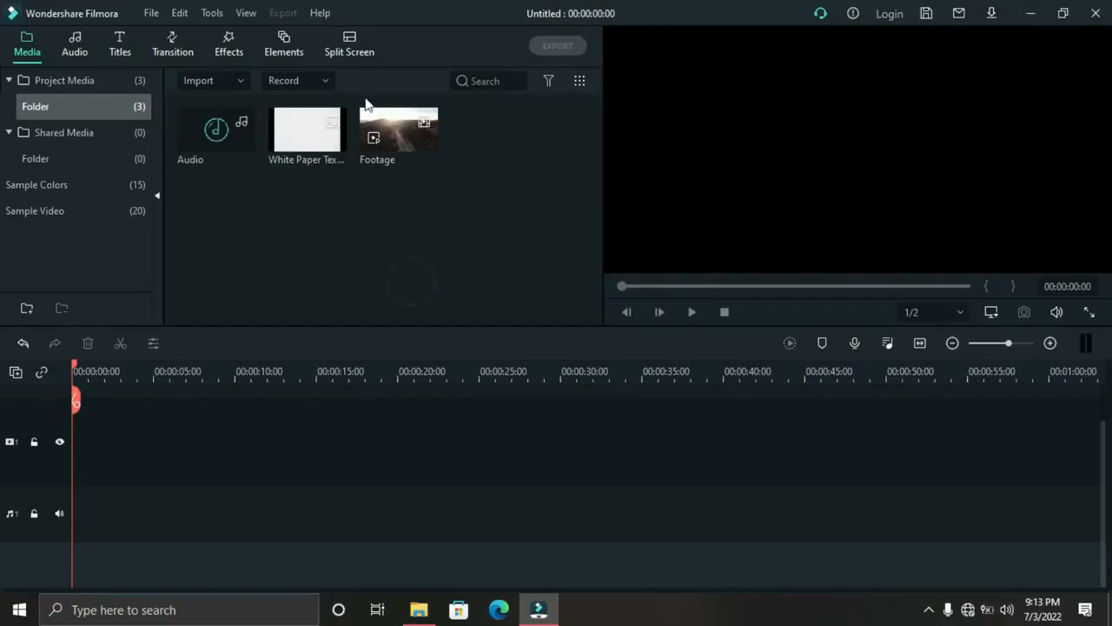
# - Place the Footage clip on the first video track and remove everything before 00:00:06:28
pyautogui.moveTo(390, 129); pyautogui.dragTo(130, 439)
pyautogui.click(206, 371)
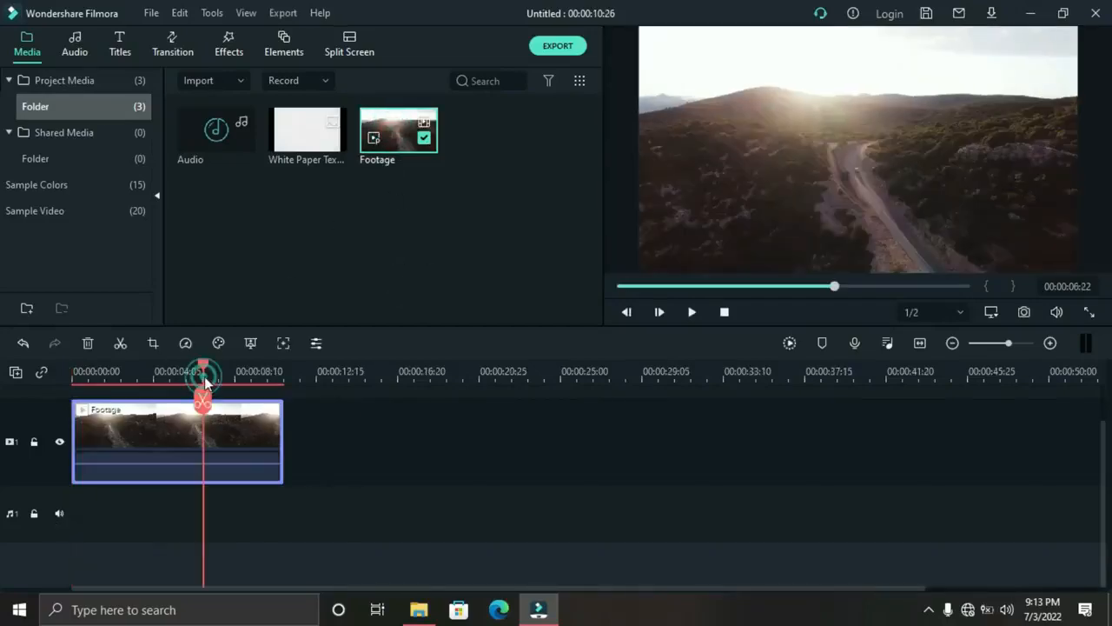
pyautogui.click(120, 343)
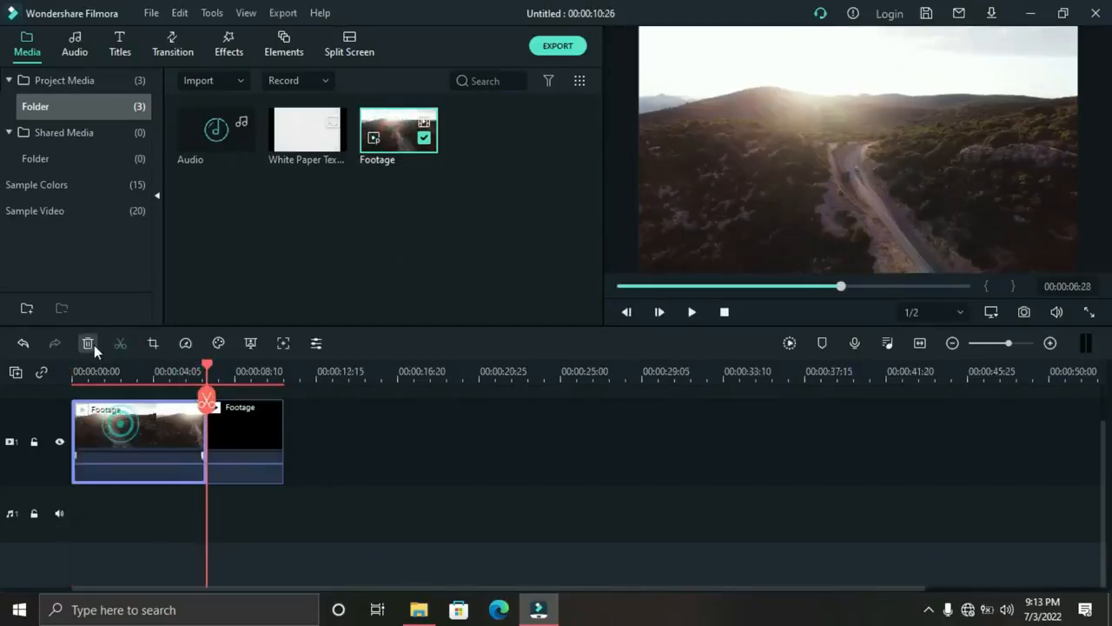
pyautogui.click(88, 343)
# - Add the White Paper Texture image directly after the footage and trim off its end at 00:00:07:15
pyautogui.moveTo(315, 161); pyautogui.dragTo(149, 470)
pyautogui.moveTo(202, 373); pyautogui.dragTo(218, 368)
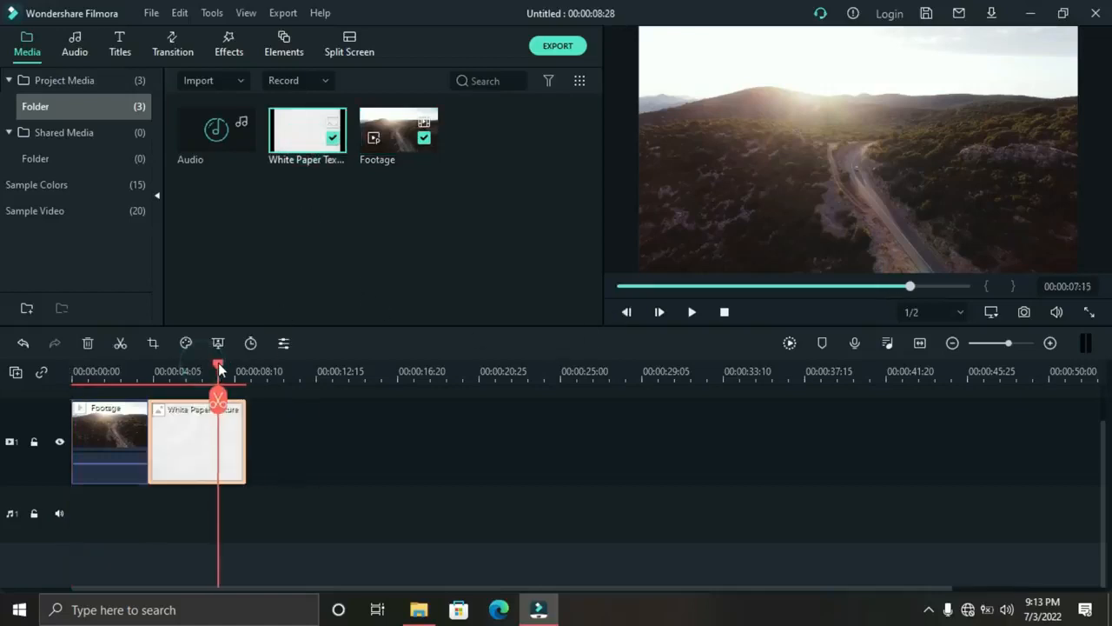
pyautogui.click(120, 343)
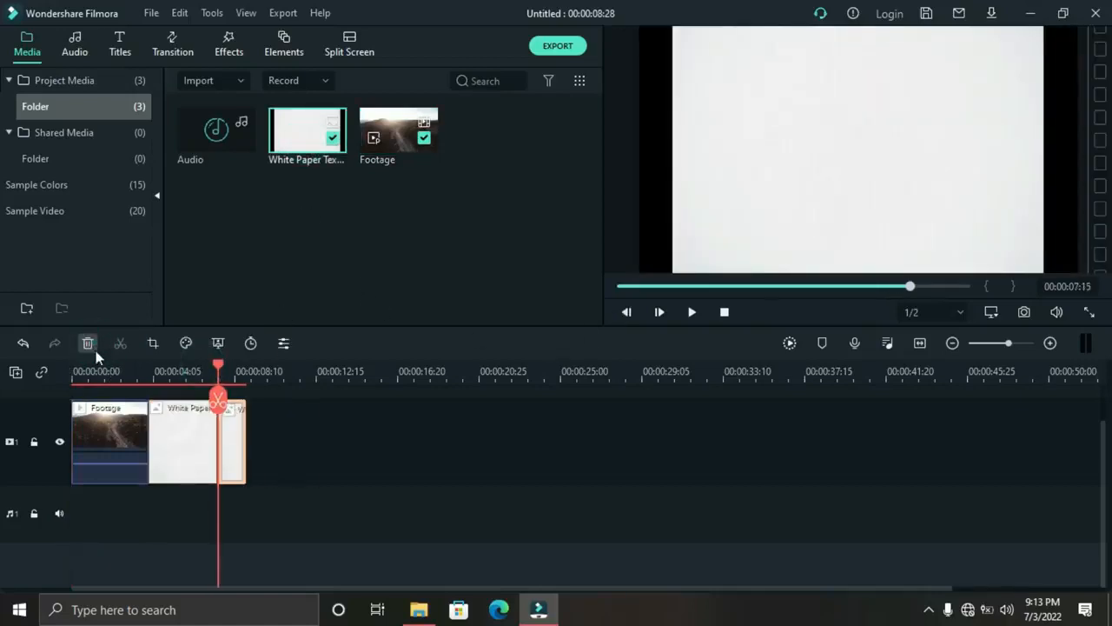
pyautogui.press('Delete')
pyautogui.click(220, 361)
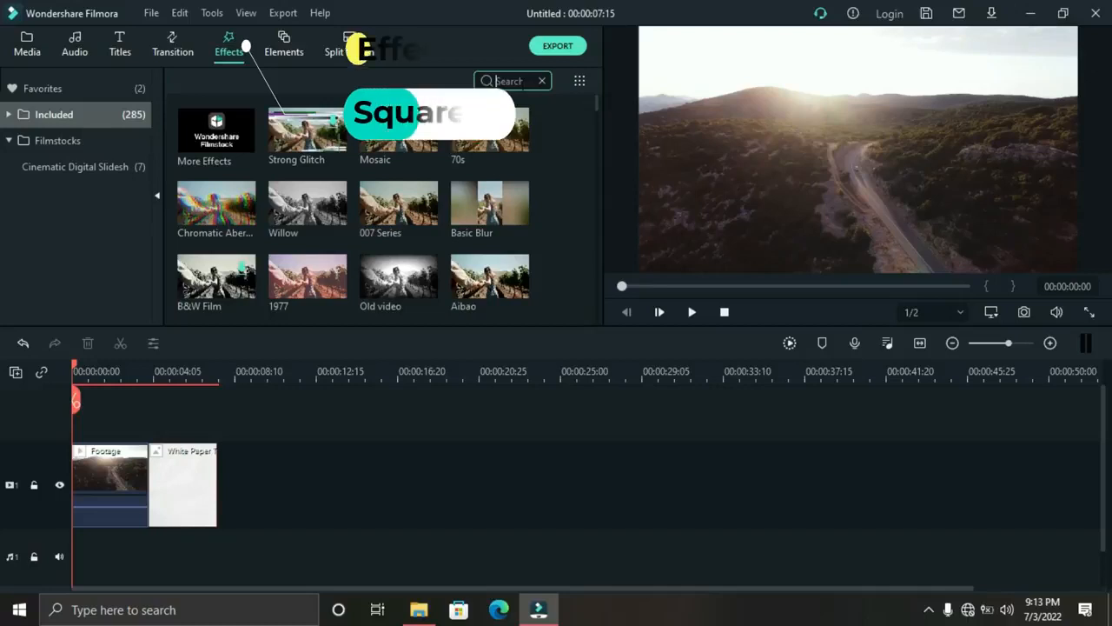
# - Find the Square Blur effect, place it above the footage, shorten it to the footage's length and preview it
pyautogui.write('blur')
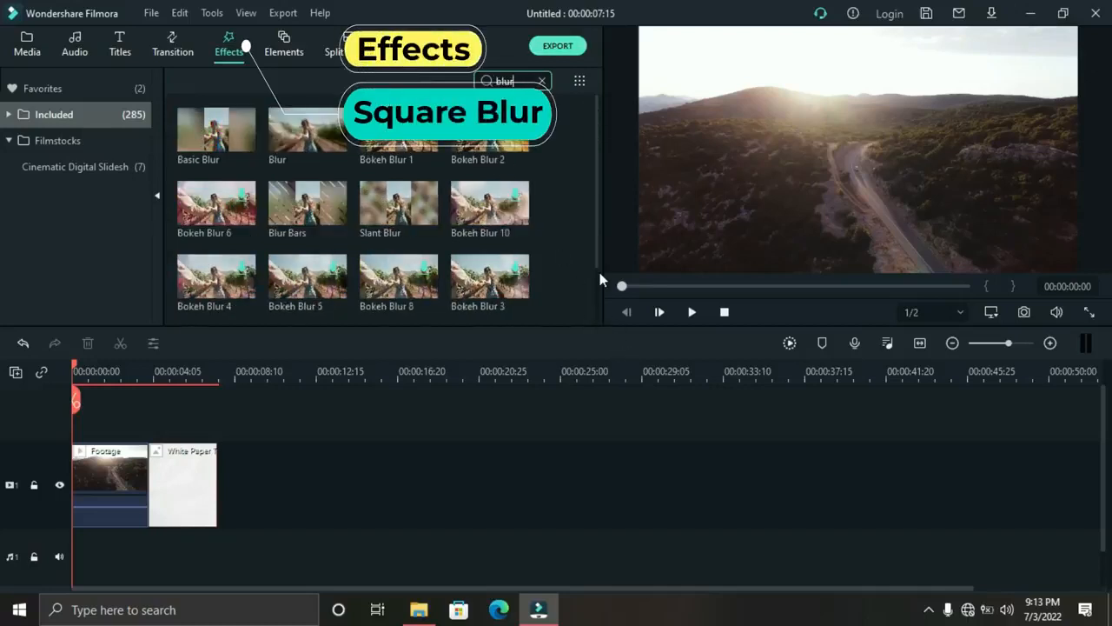
pyautogui.scroll(-1, 574, 242)
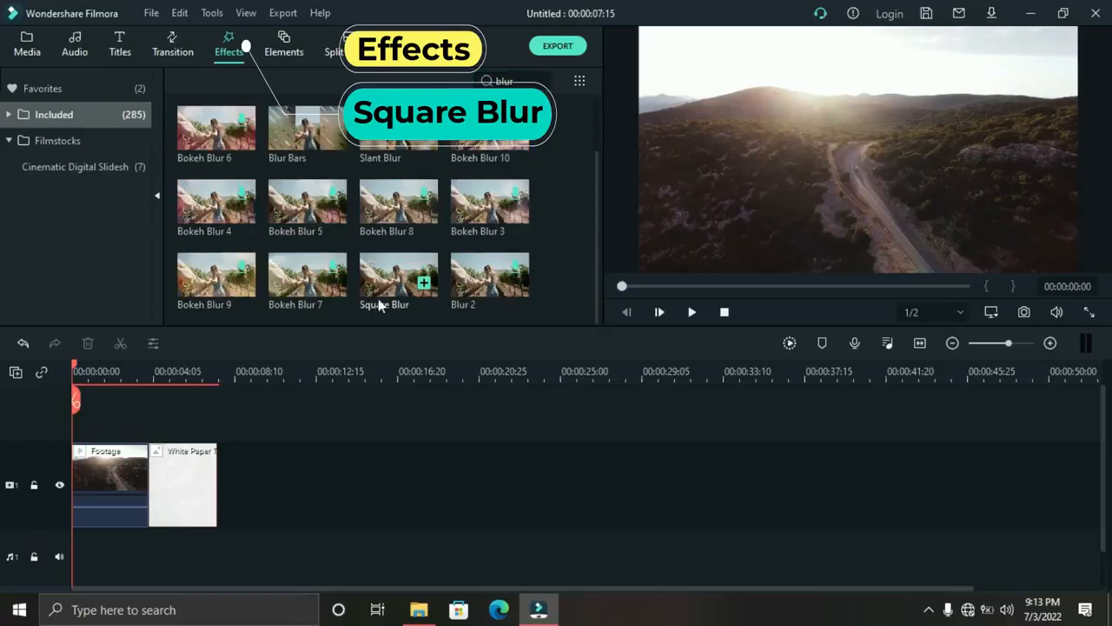
pyautogui.moveTo(387, 287); pyautogui.dragTo(62, 424)
pyautogui.moveTo(169, 467); pyautogui.dragTo(149, 467)
pyautogui.click(691, 312)
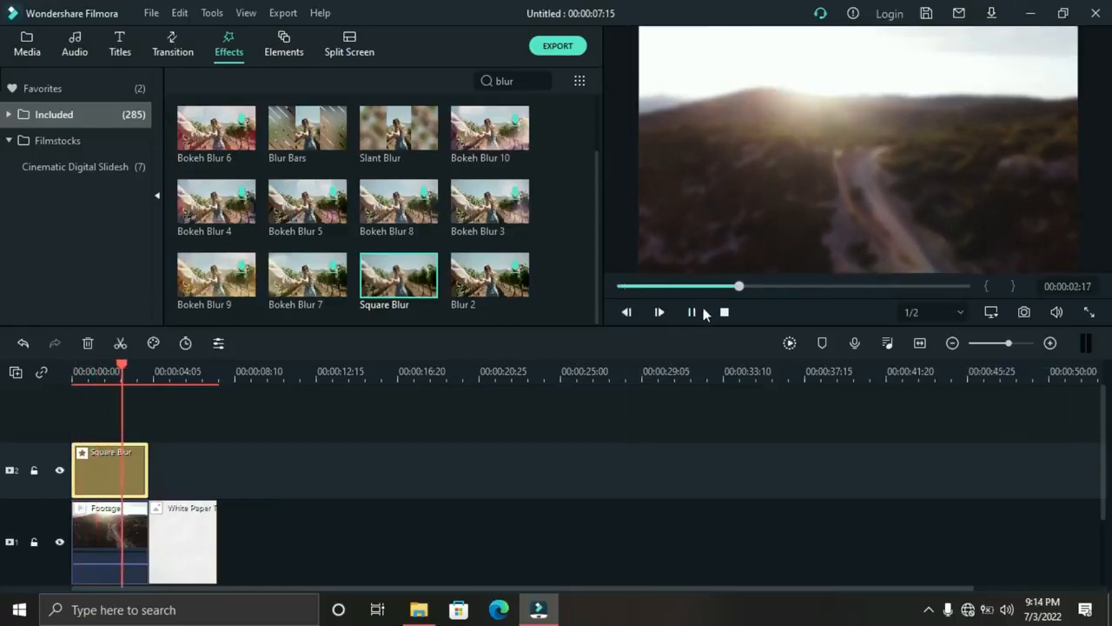
pyautogui.hotkey('ctrl', '/')
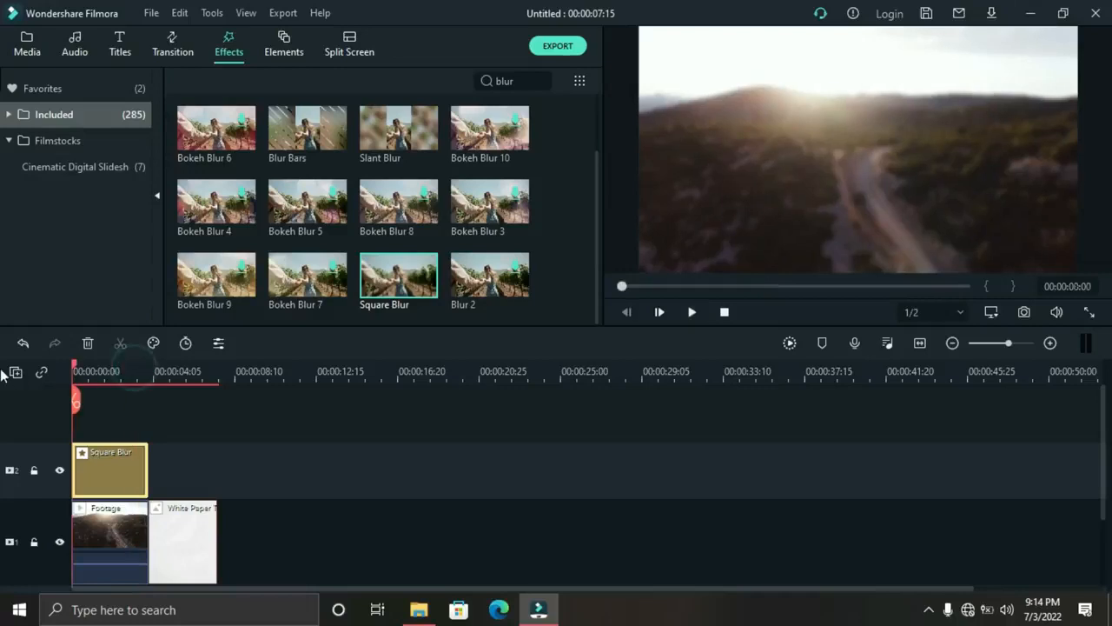
# - Add a Default Title on the track above Square Blur and shorten it to the footage's length
pyautogui.click(120, 43)
pyautogui.click(509, 80)
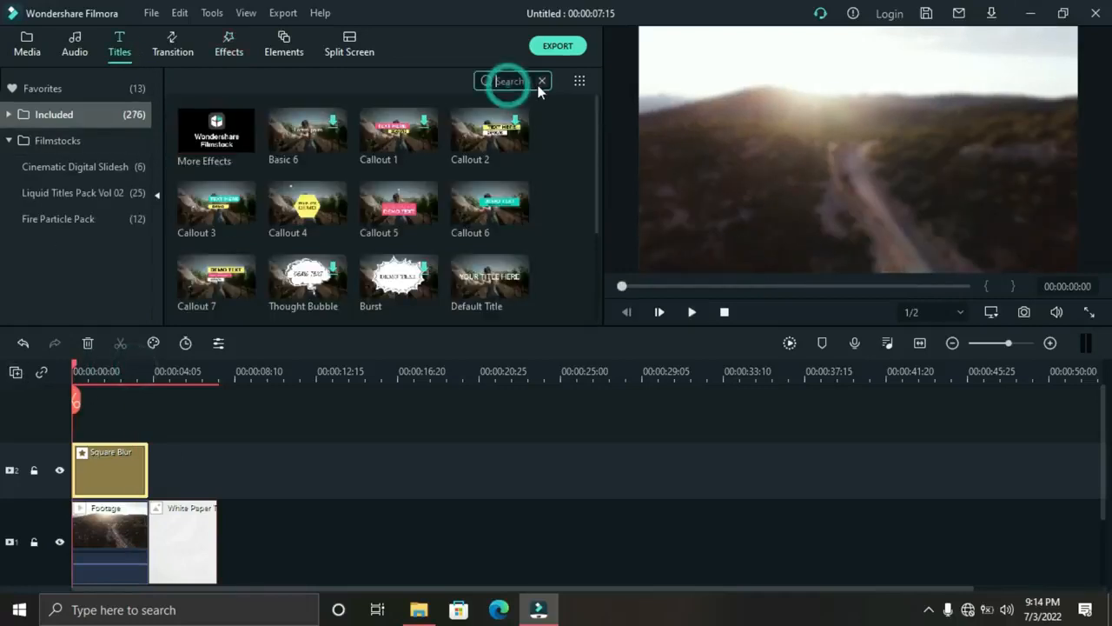
pyautogui.write('defa')
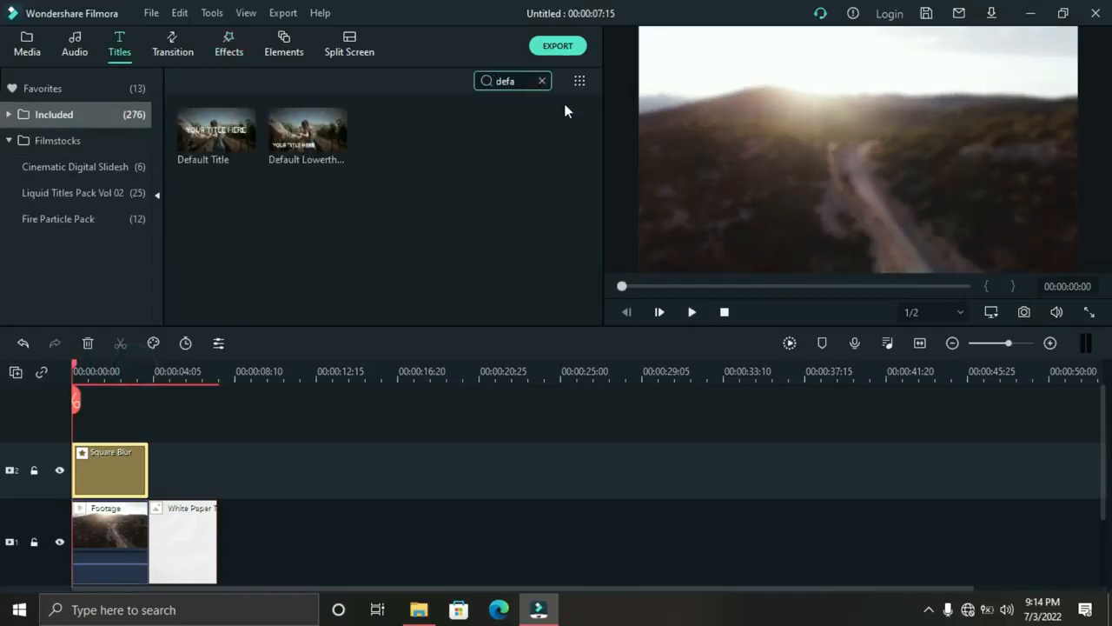
pyautogui.moveTo(217, 131); pyautogui.dragTo(85, 416)
pyautogui.moveTo(170, 461); pyautogui.dragTo(148, 461)
# - Open the title's advanced text editor and replace its text with "Stockpile"
pyautogui.doubleClick(129, 477)
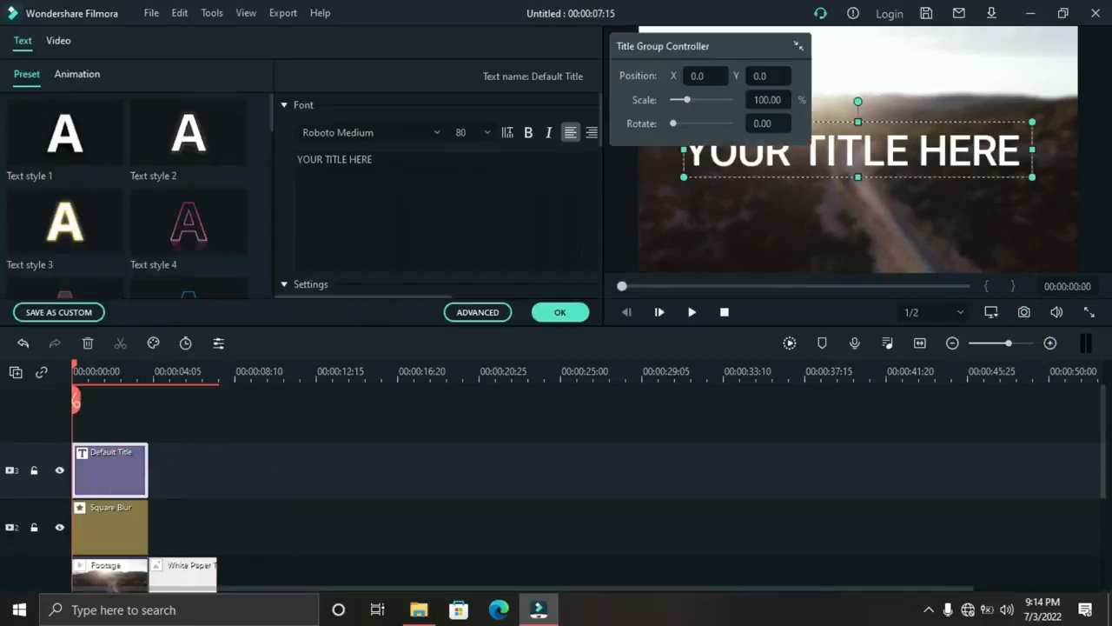
pyautogui.click(476, 314)
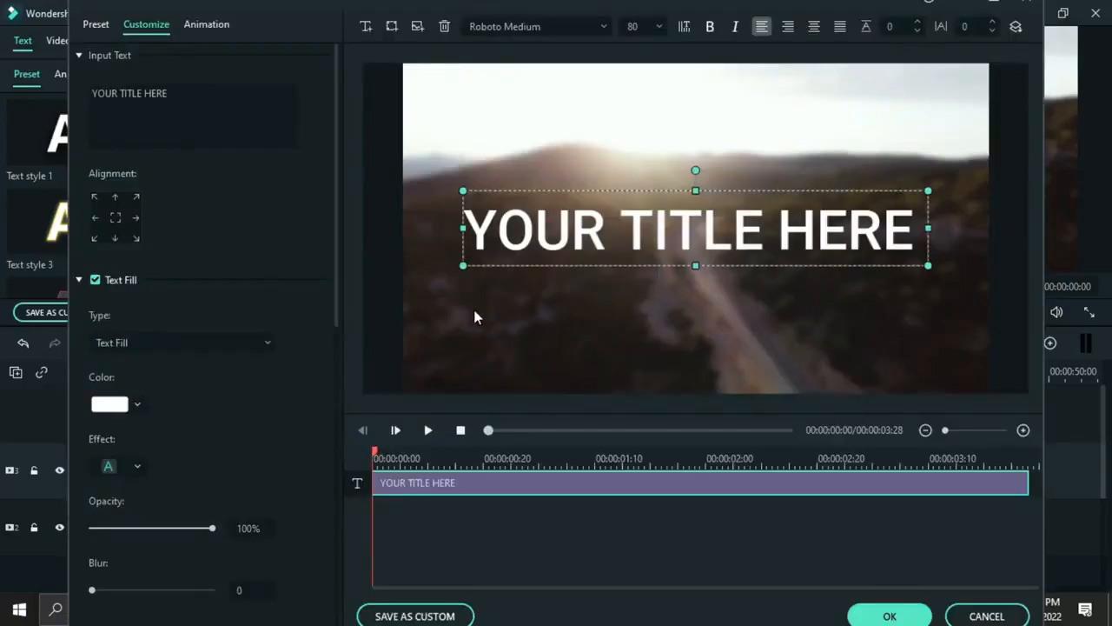
pyautogui.tripleClick(108, 83)
pyautogui.write('St')
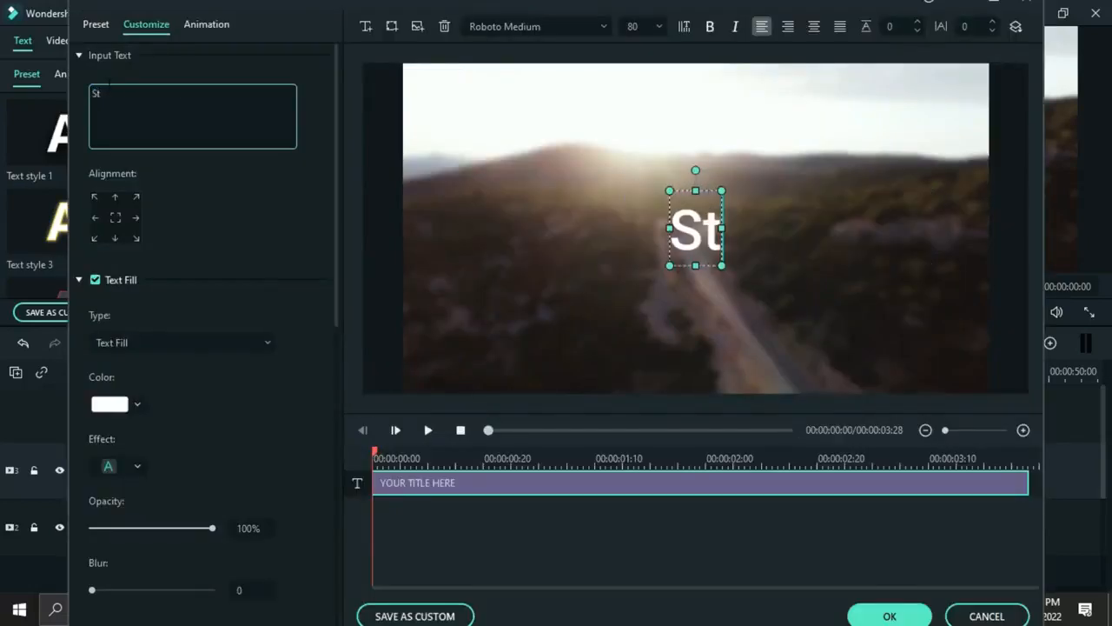
pyautogui.press('BackSpace')
pyautogui.write('tockpie')
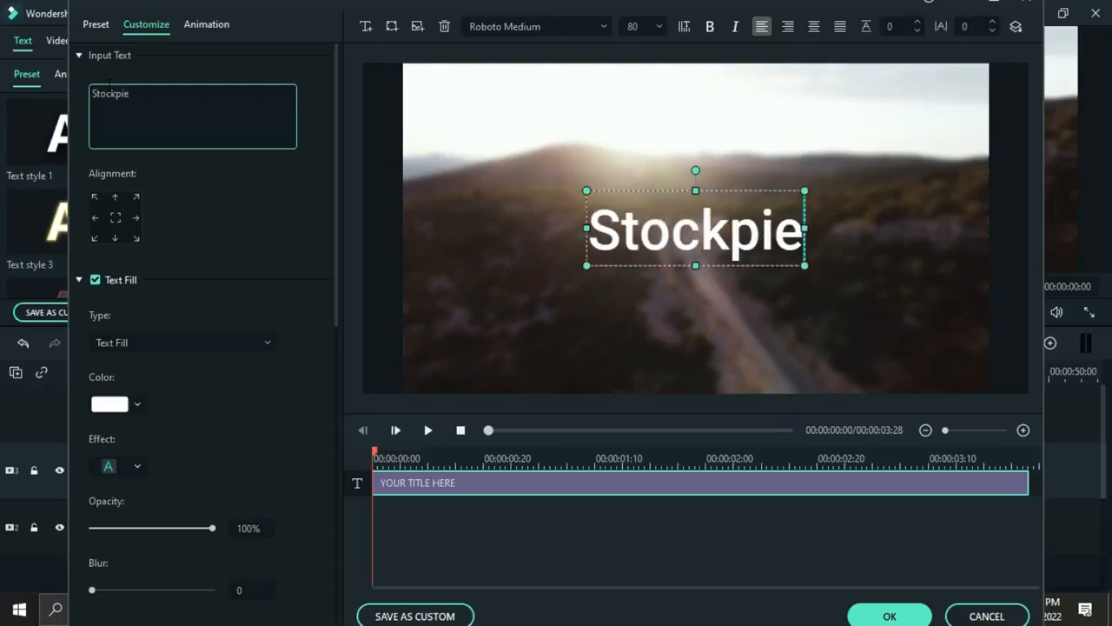
pyautogui.press('BackSpace')
pyautogui.write('le')
pyautogui.click(276, 235)
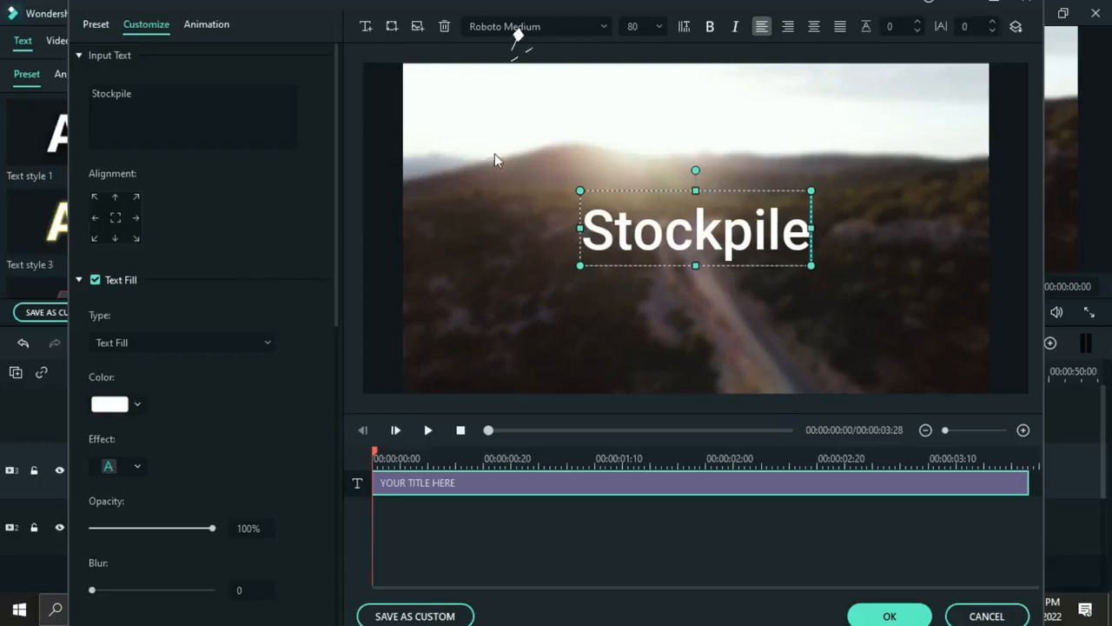
# - Change the Stockpile title's font to Russo One
pyautogui.click(570, 25)
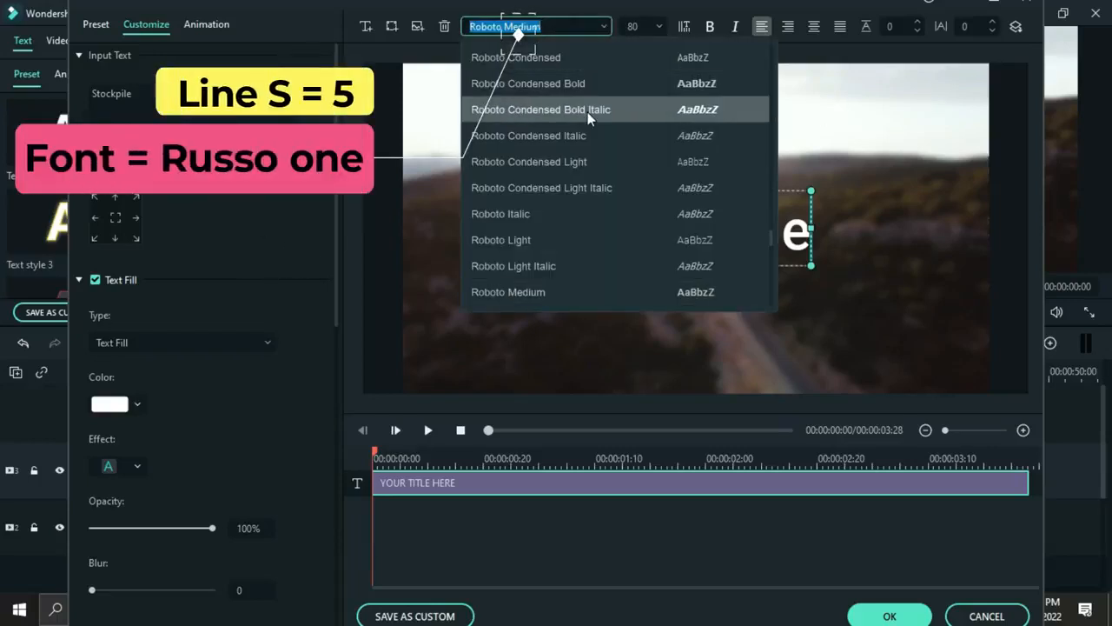
pyautogui.press('Down')
pyautogui.press('Down')
pyautogui.press('Down')
pyautogui.press('Down')
pyautogui.press('Down')
pyautogui.press('Down')
pyautogui.press('Down')
pyautogui.press('Down')
pyautogui.press('Down')
pyautogui.press('Down')
pyautogui.press('Down')
pyautogui.press('Down')
pyautogui.press('Down')
pyautogui.press('Down')
pyautogui.press('Down')
pyautogui.press('Down')
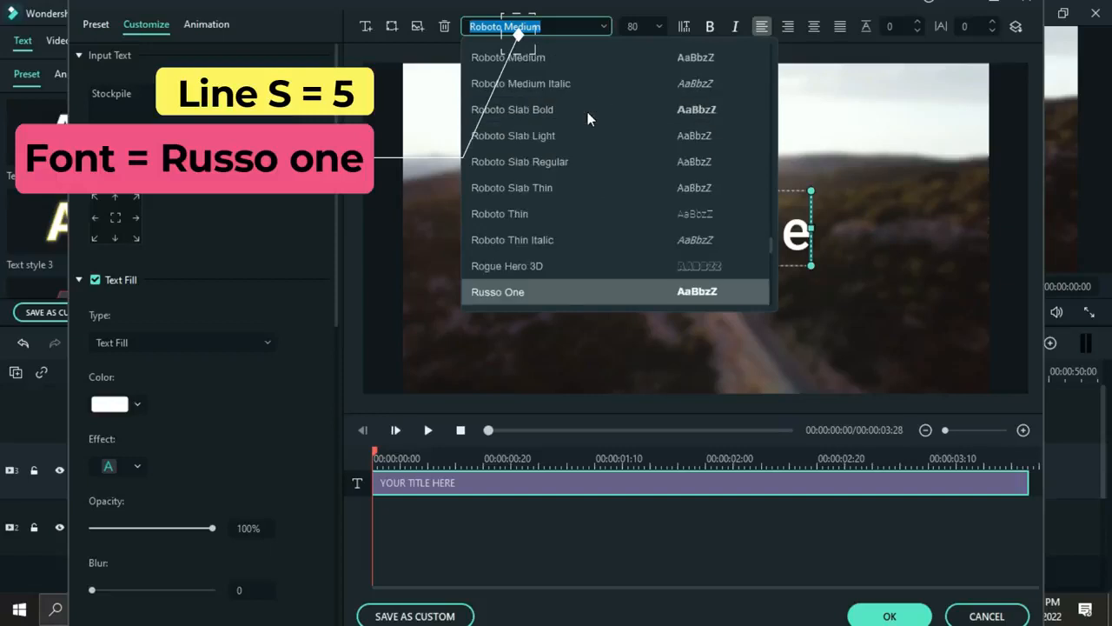
pyautogui.click(497, 292)
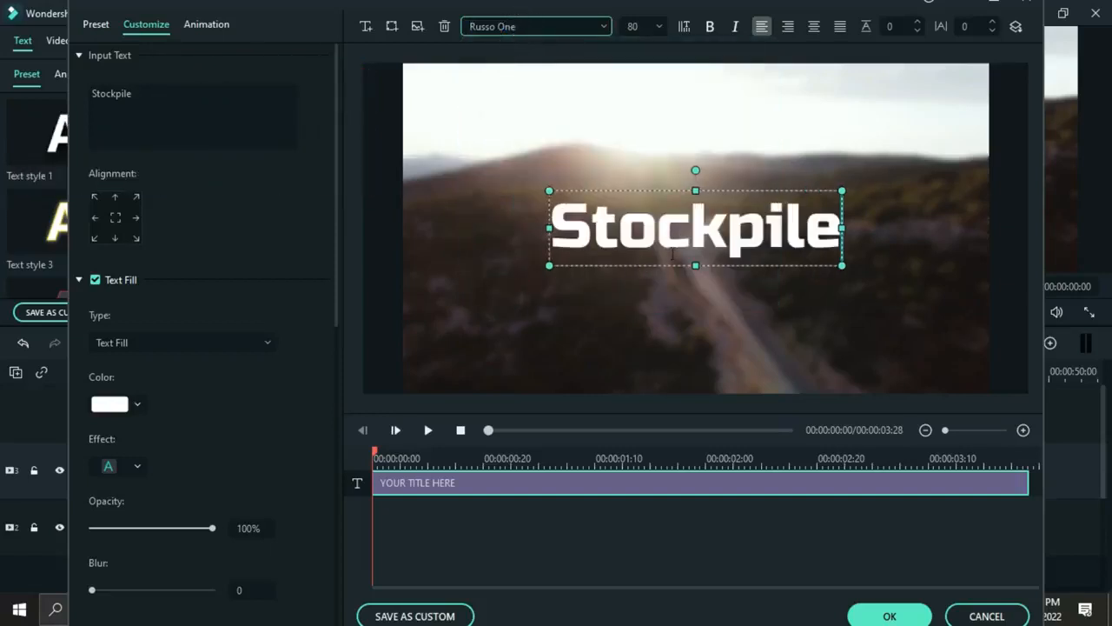
# - Set the Stockpile title's character spacing to 5
pyautogui.click(993, 22)
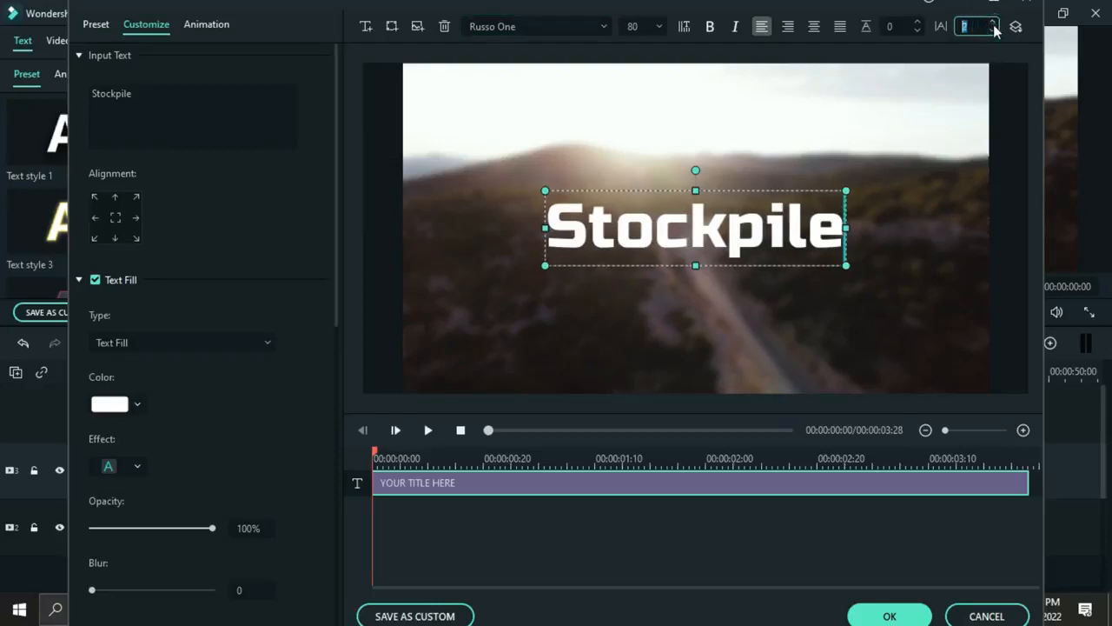
pyautogui.click(992, 21)
pyautogui.click(992, 22)
pyautogui.click(992, 22)
pyautogui.click(993, 21)
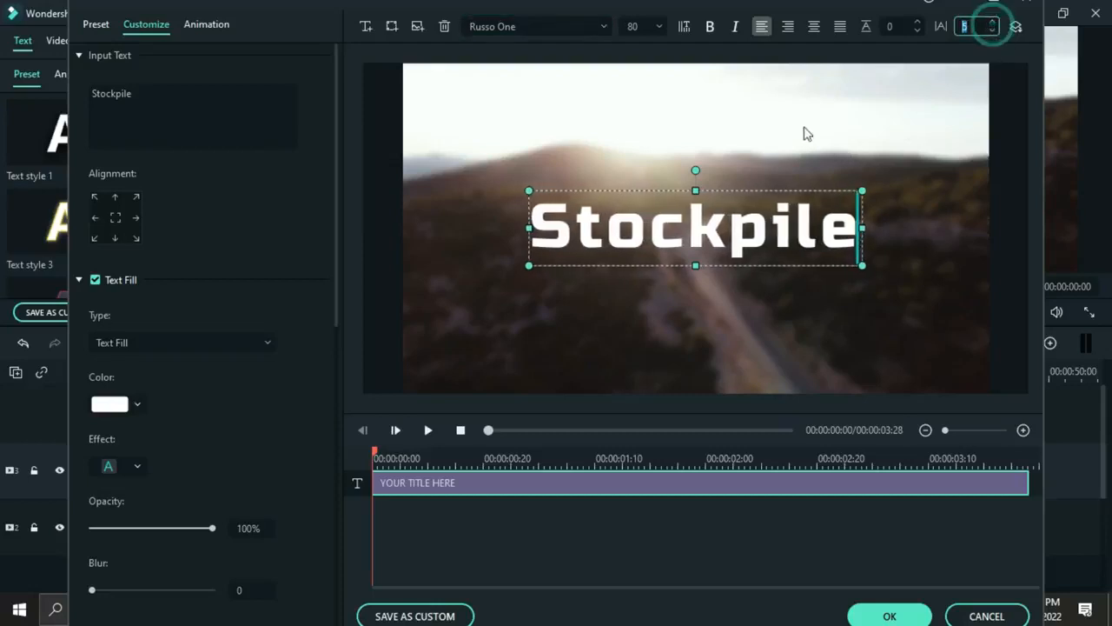
pyautogui.click(805, 131)
# - Apply the Type Writer animation to the Stockpile title and preview it
pyautogui.click(209, 24)
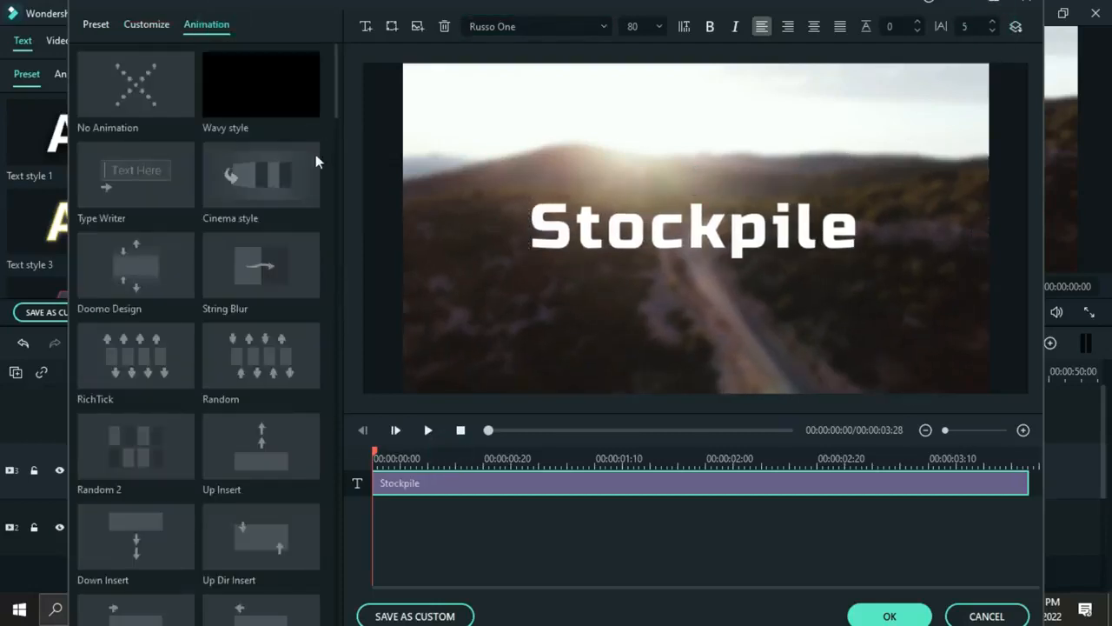
pyautogui.click(142, 180)
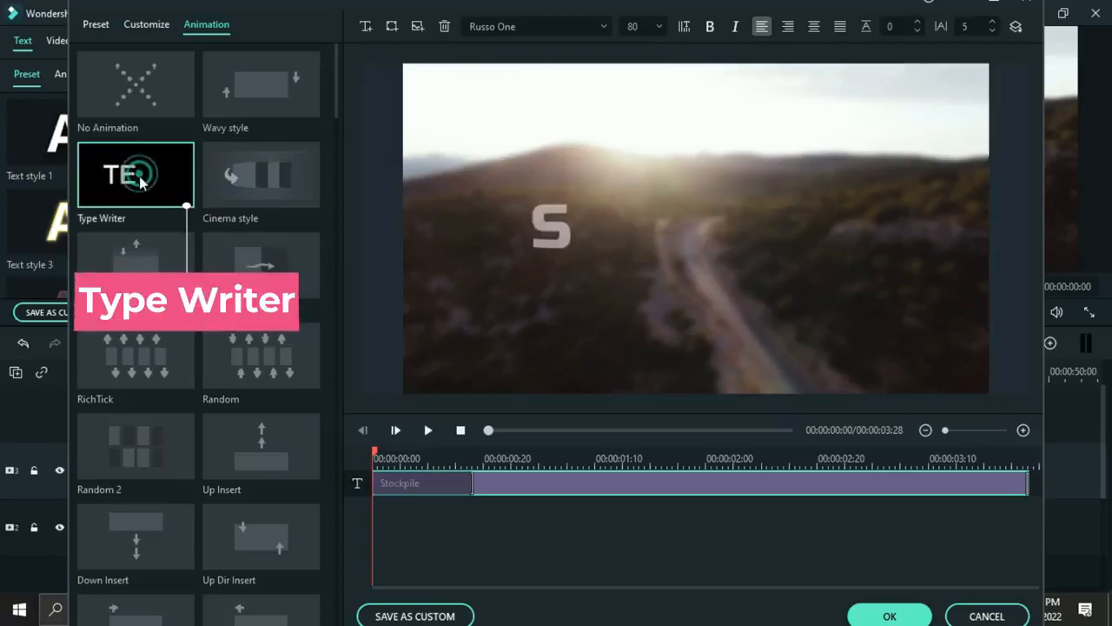
pyautogui.click(427, 432)
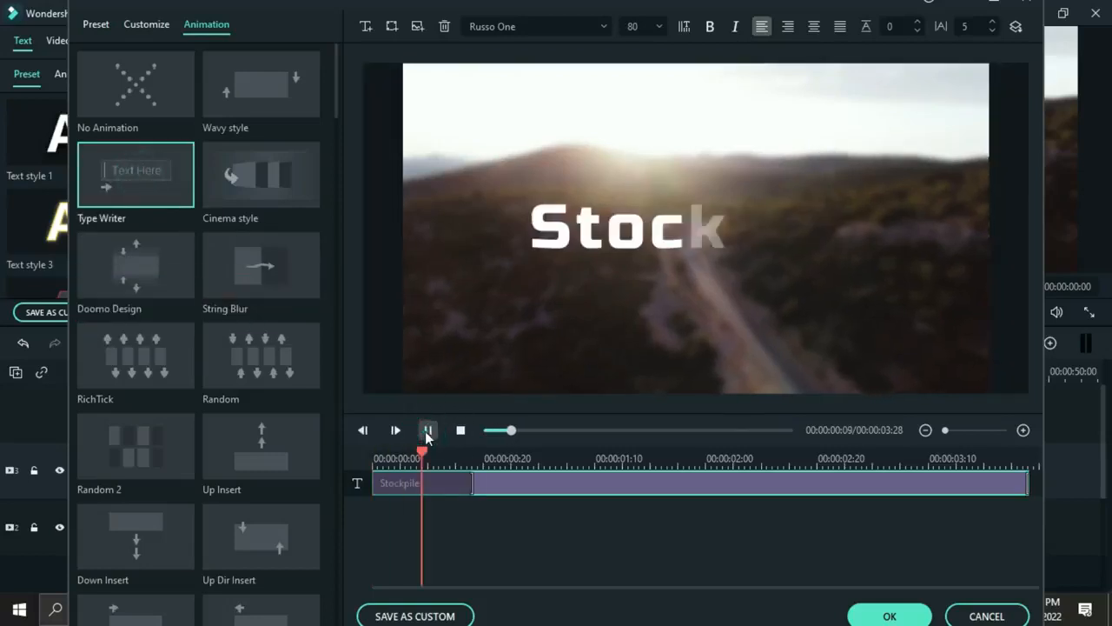
pyautogui.click(460, 431)
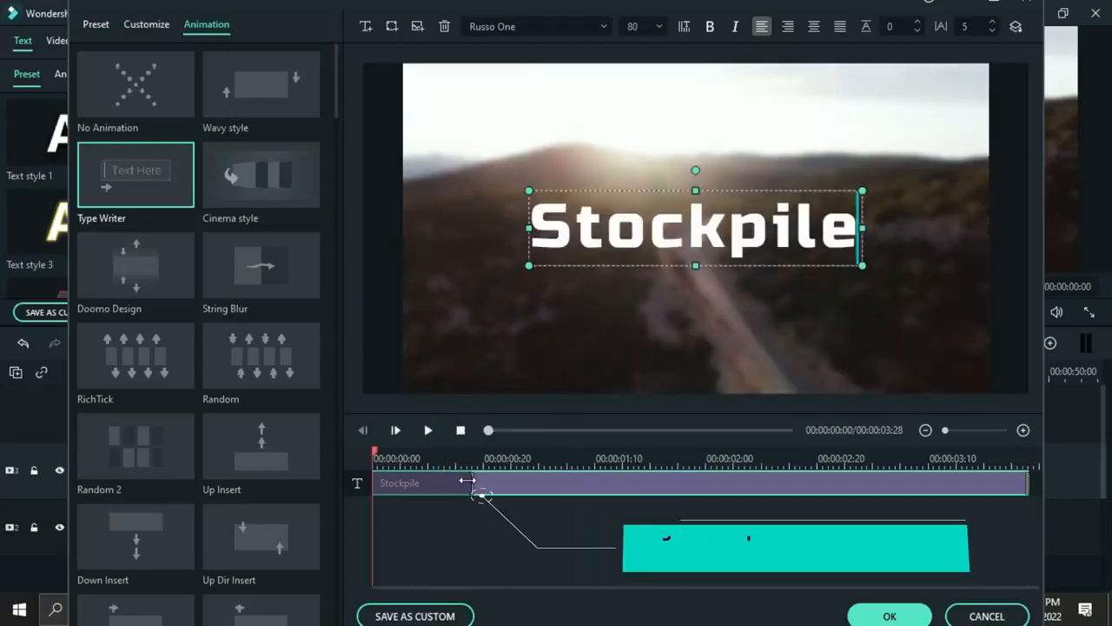
# - Slow the title's opening typewriter animation by extending it to 00:00:01:08, and play it back
pyautogui.moveTo(475, 477); pyautogui.dragTo(584, 470)
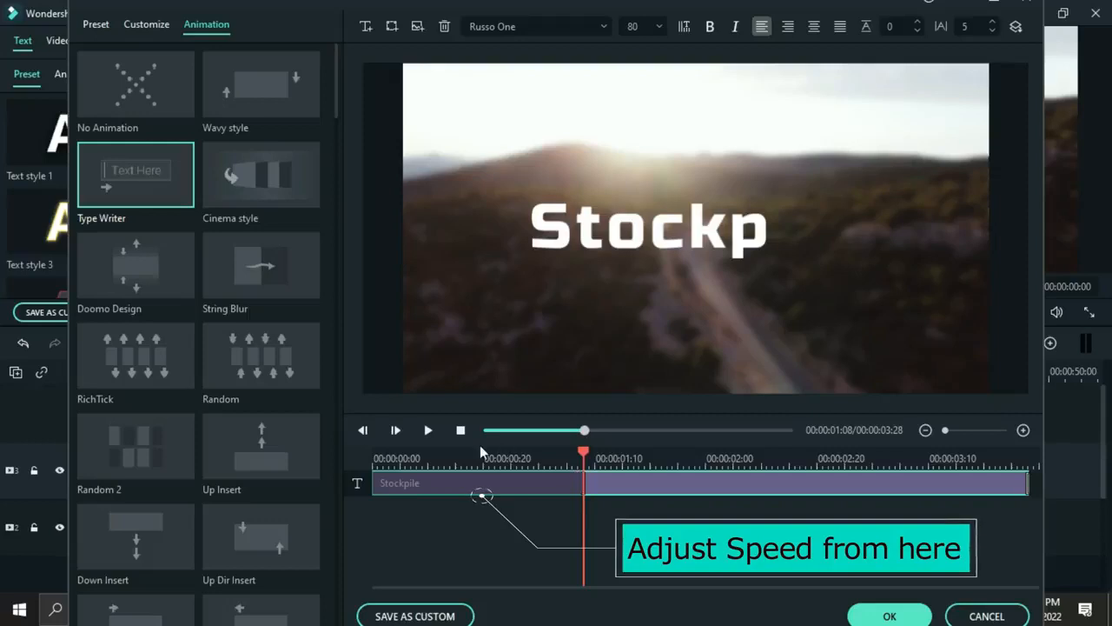
pyautogui.click(461, 431)
pyautogui.click(430, 431)
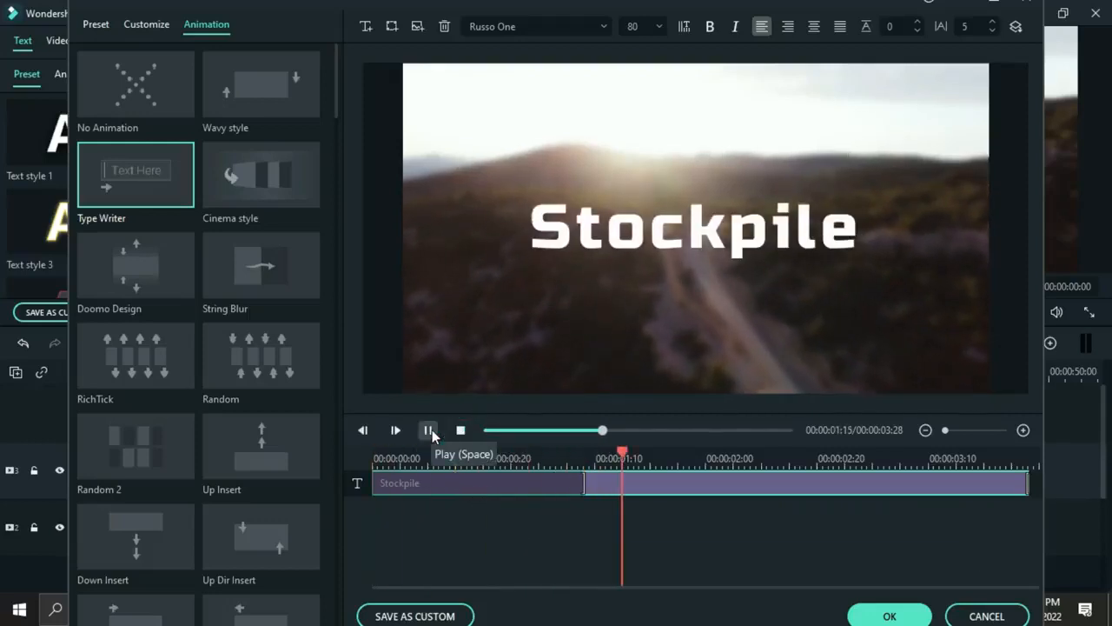
pyautogui.click(461, 430)
# - Set the title's closing typewriter animation to start at 00:00:03:20 and preview the result
pyautogui.click(989, 479)
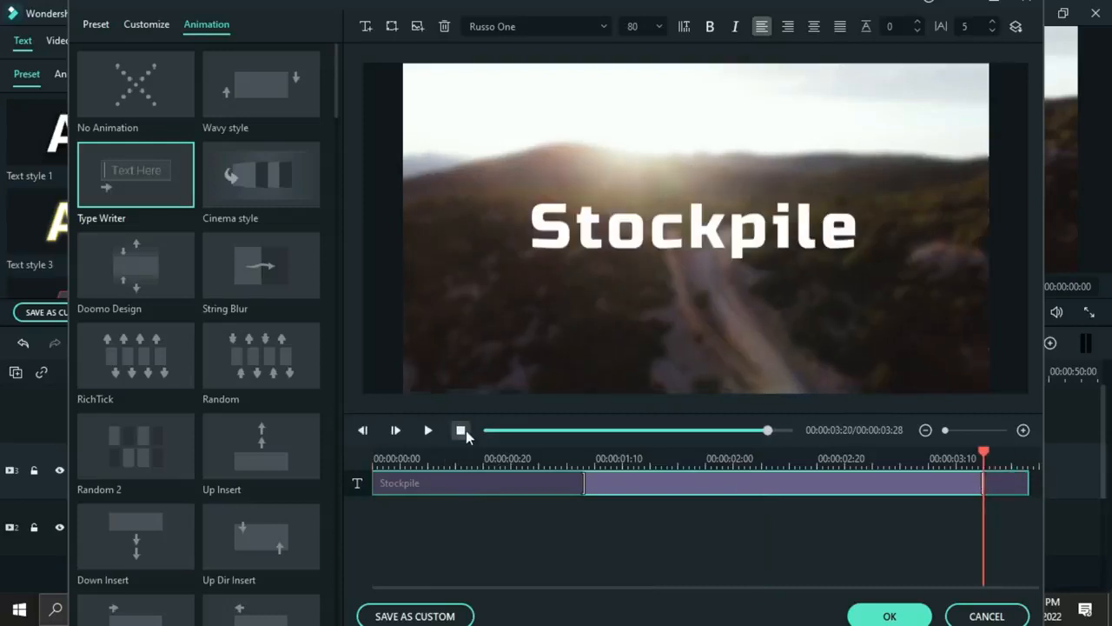
pyautogui.click(462, 430)
pyautogui.click(427, 430)
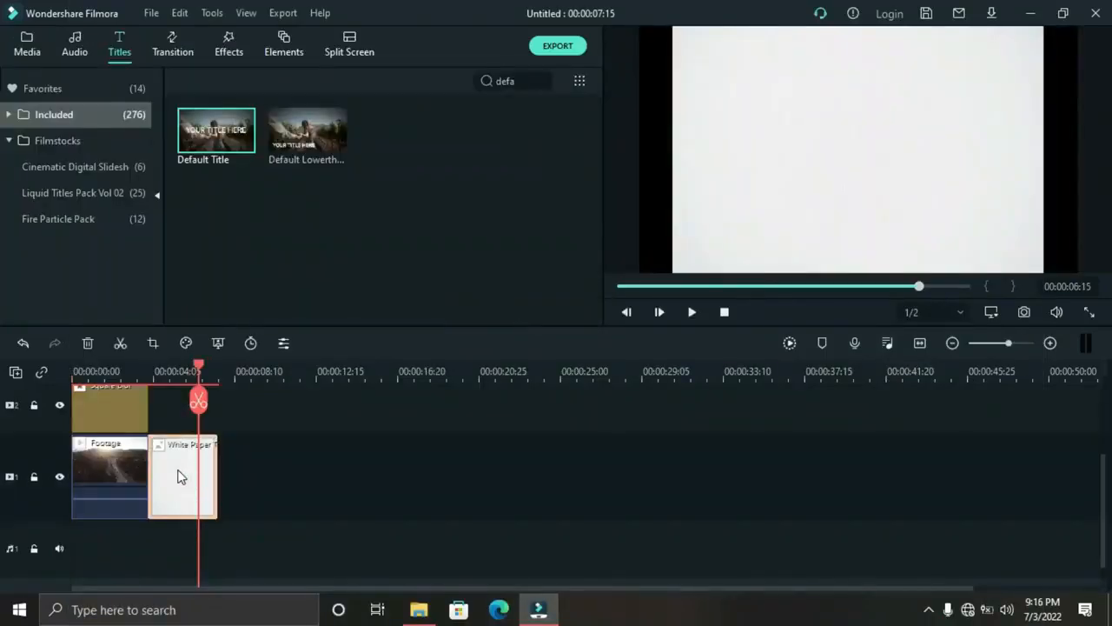
# - Scale the White Paper Texture image to 124.84% so it fills the frame
pyautogui.doubleClick(176, 467)
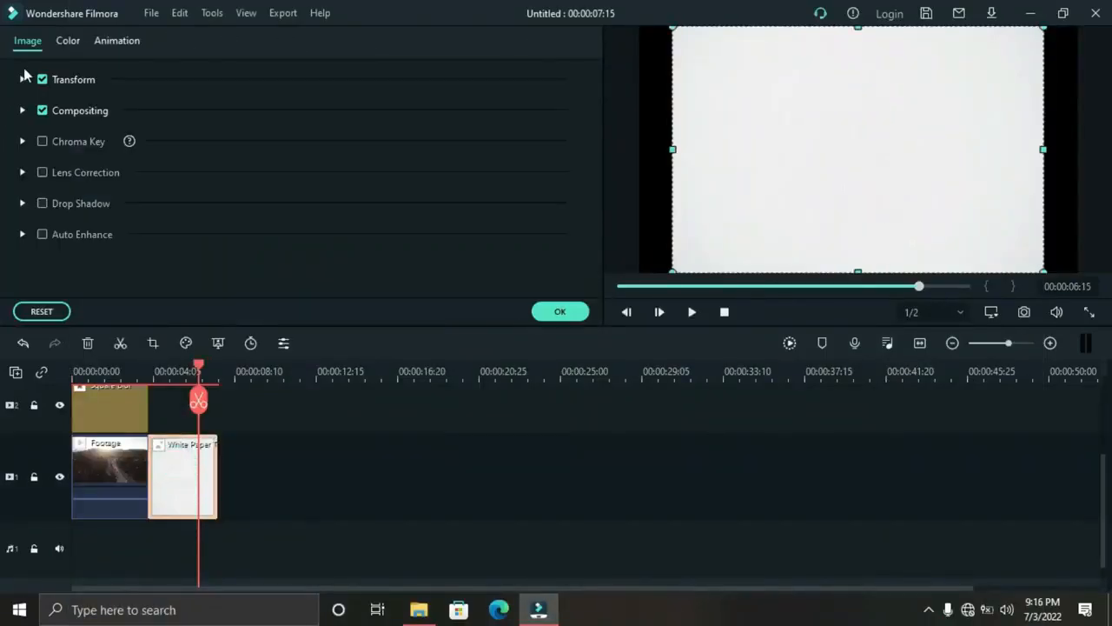
pyautogui.click(23, 79)
pyautogui.moveTo(244, 187); pyautogui.dragTo(261, 188)
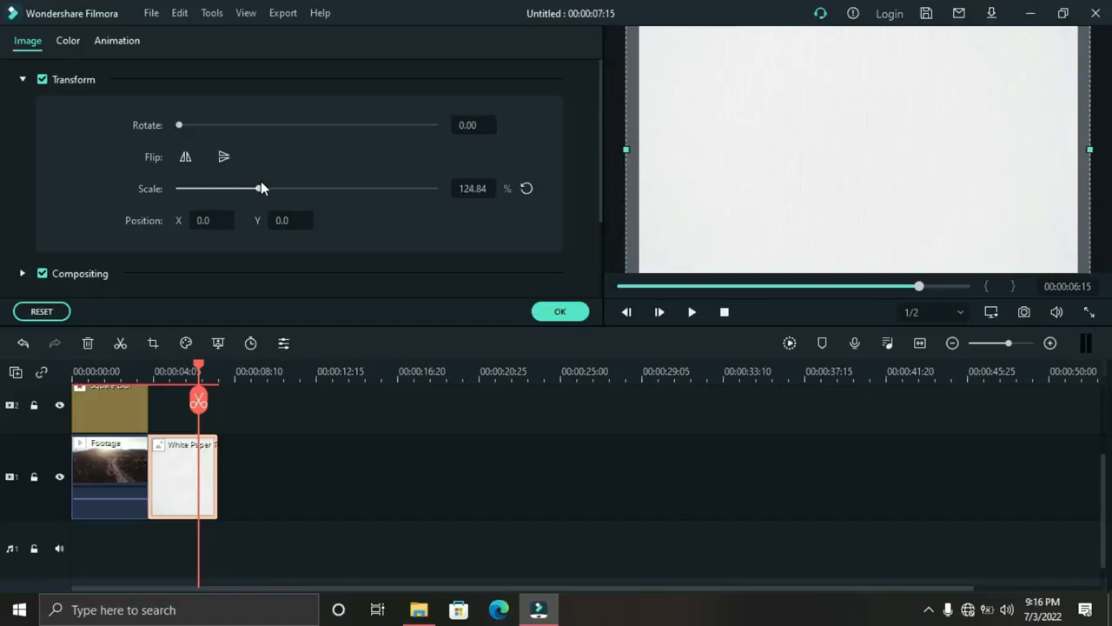
pyautogui.click(546, 311)
# - Extend the Square Blur effect to the end of the White Paper Texture clip
pyautogui.click(125, 461)
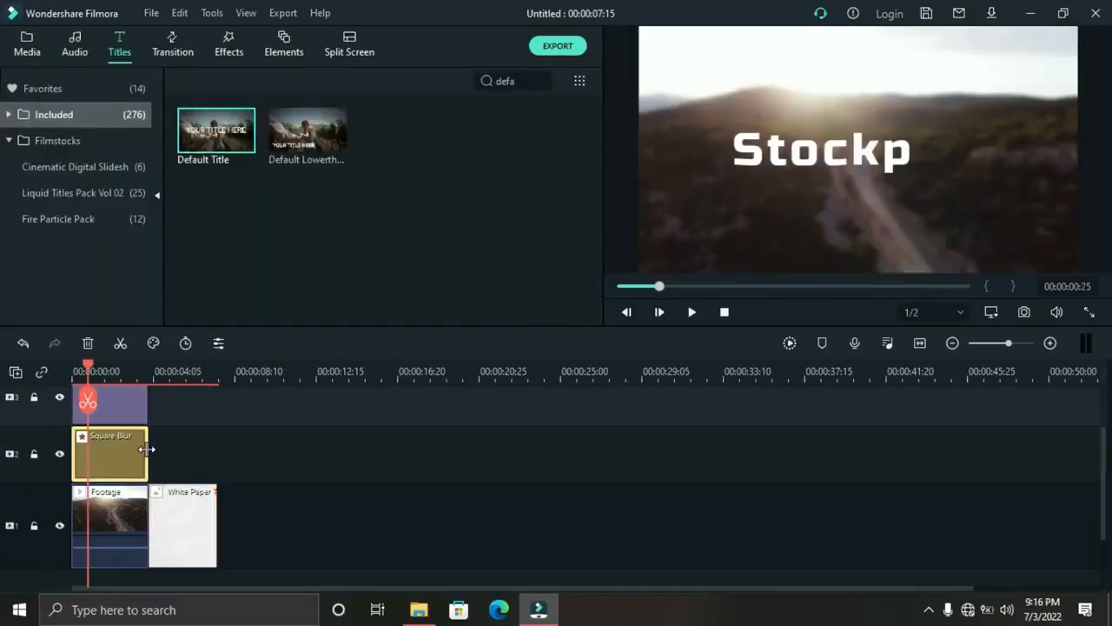
pyautogui.moveTo(146, 448); pyautogui.dragTo(217, 449)
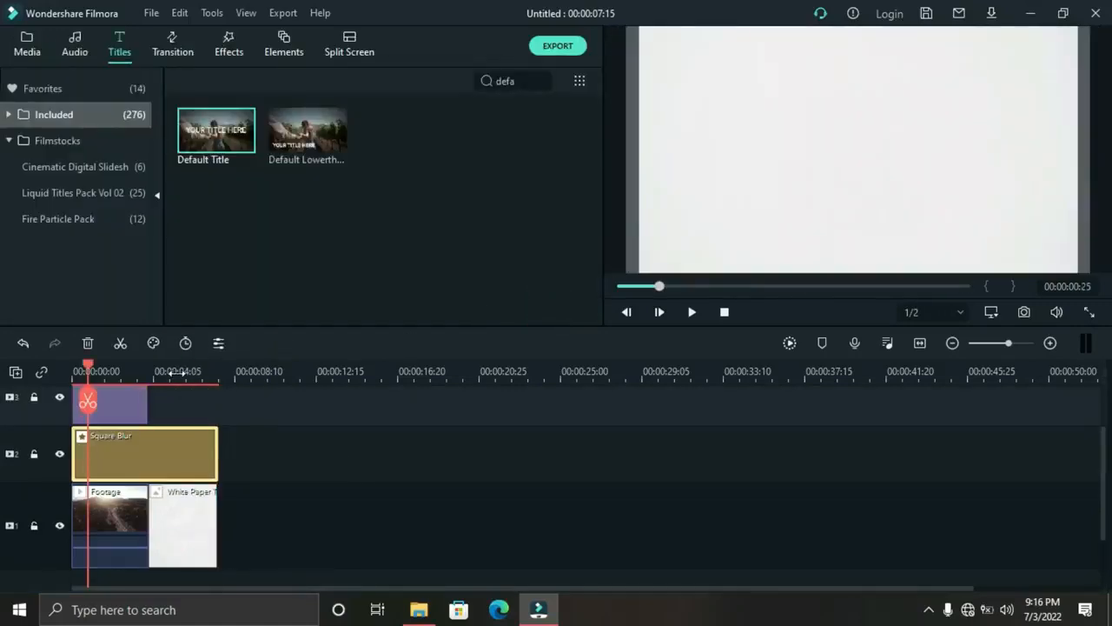
# - Position the playhead at 00:00:05:00 and add a second Default Title directly after the Stockpile title
pyautogui.click(174, 372)
pyautogui.click(170, 371)
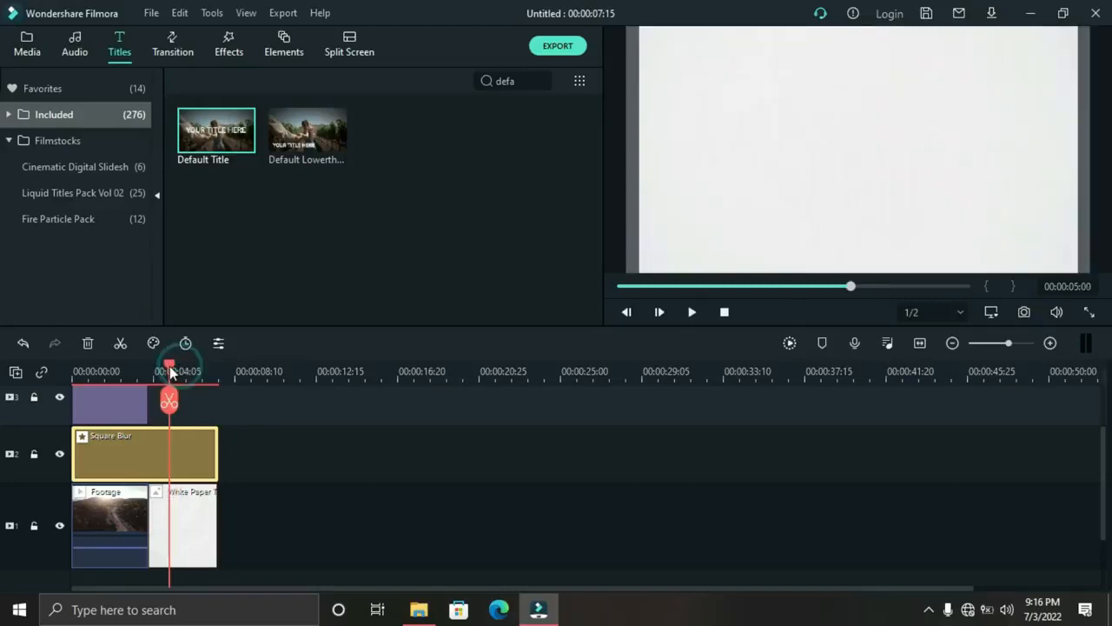
pyautogui.moveTo(205, 339); pyautogui.dragTo(191, 404)
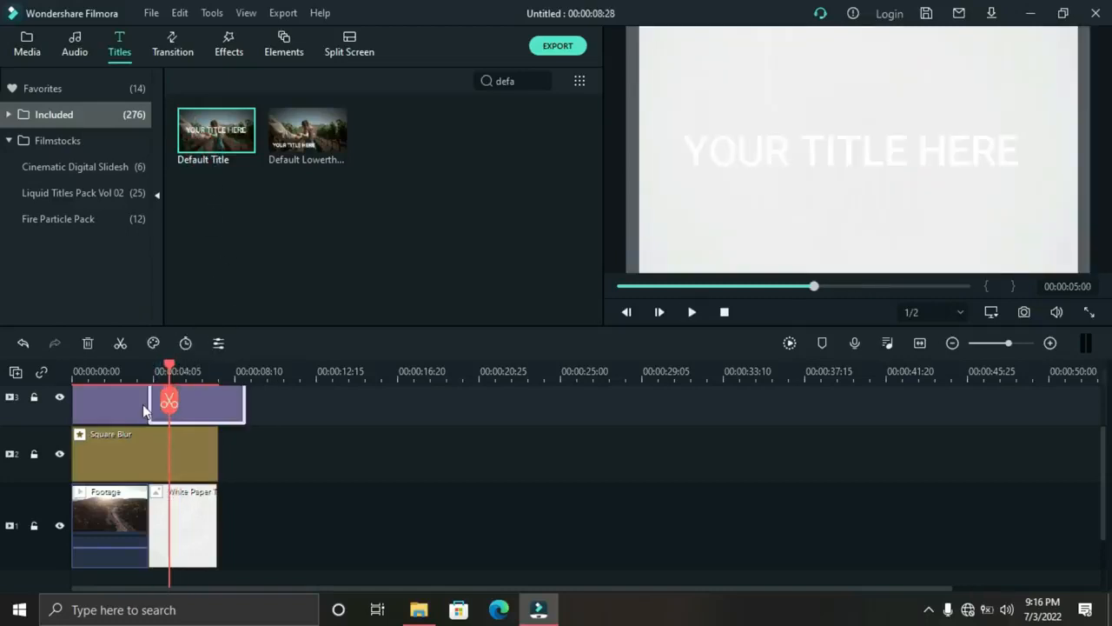
# - Trim the second title to end with the White Paper Texture clip and set its text fill colour to black
pyautogui.moveTo(245, 469); pyautogui.dragTo(218, 470)
pyautogui.doubleClick(195, 470)
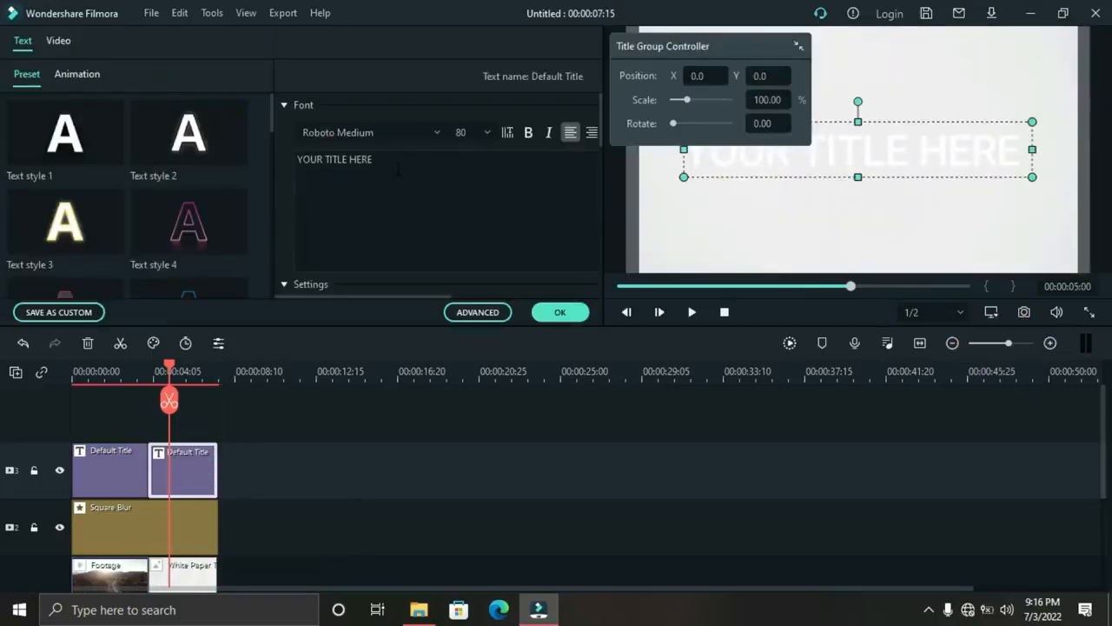
pyautogui.click(398, 169)
pyautogui.click(510, 315)
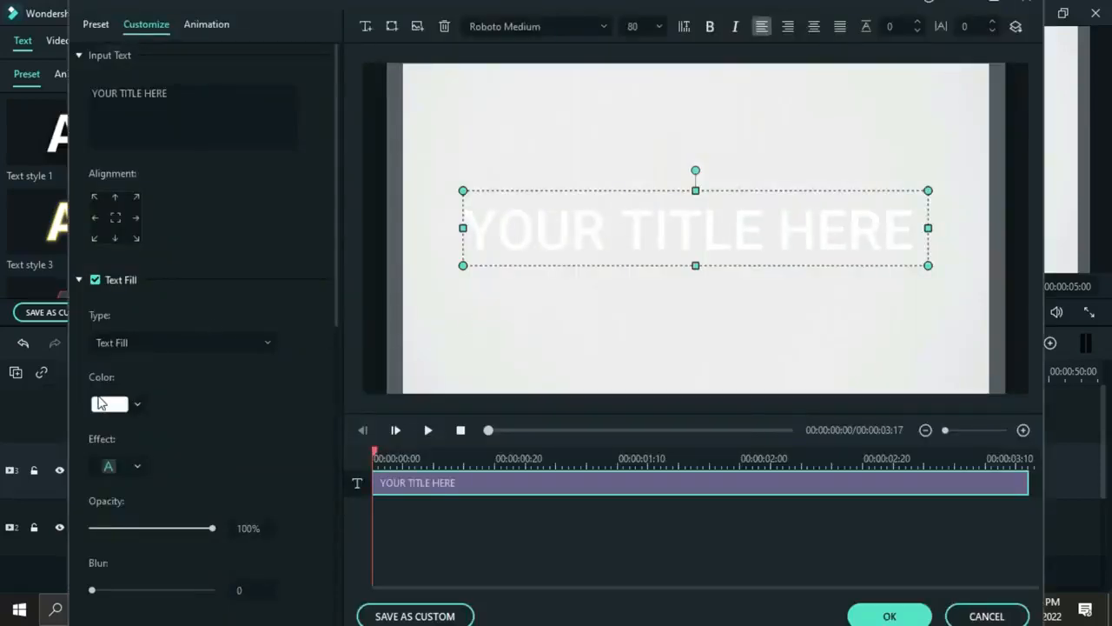
pyautogui.click(101, 403)
pyautogui.click(94, 498)
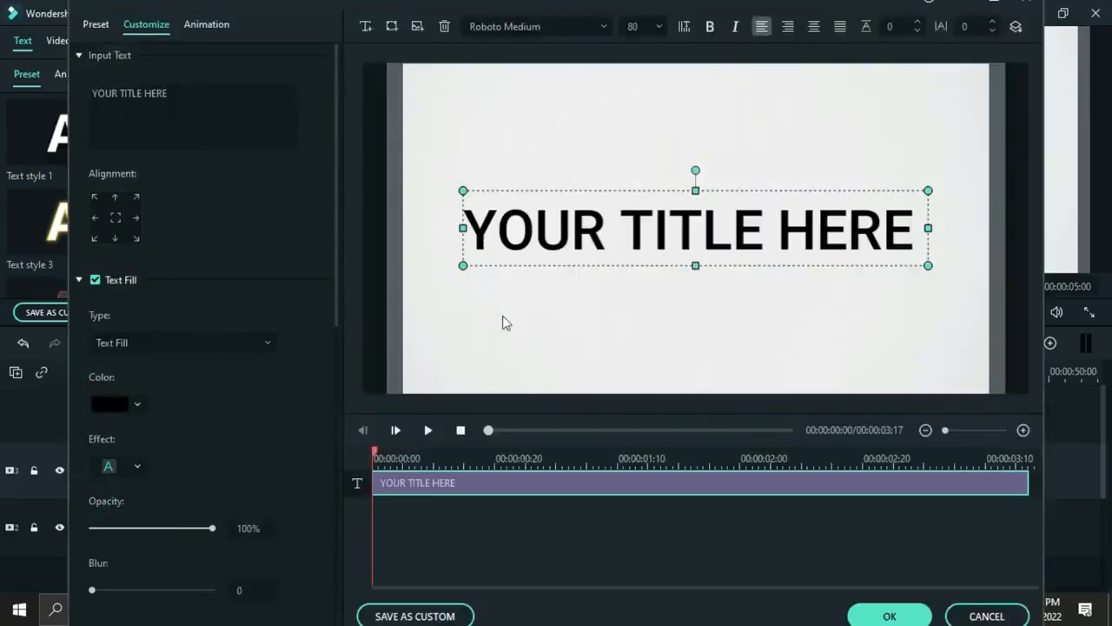
# - Replace the second title's placeholder text with "Typewriter Effect"
pyautogui.moveTo(206, 94); pyautogui.dragTo(94, 87)
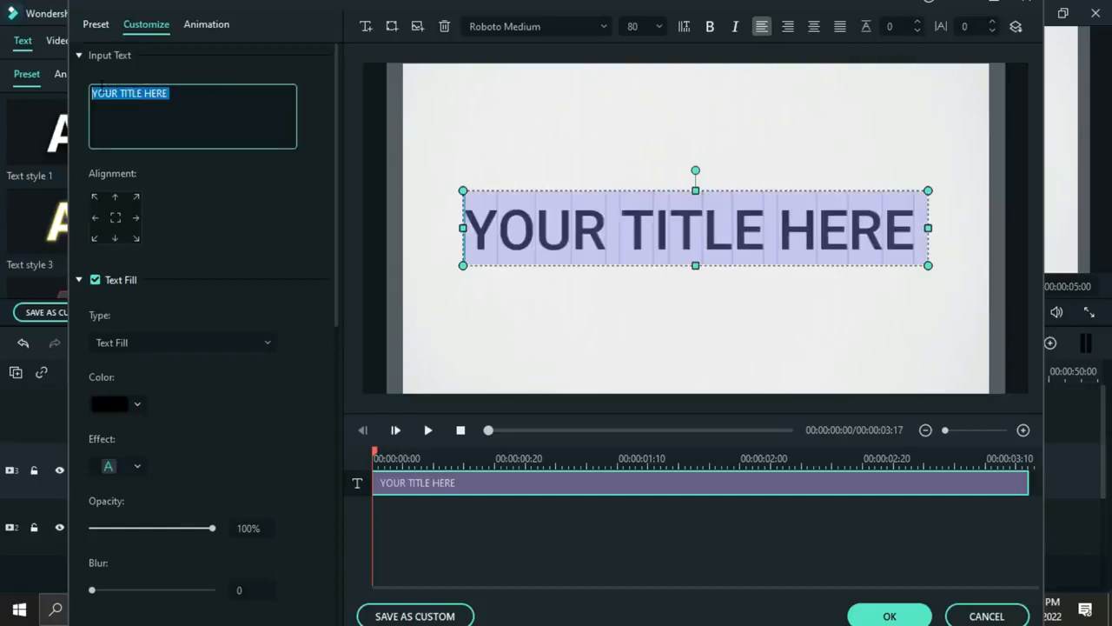
pyautogui.write('Typew')
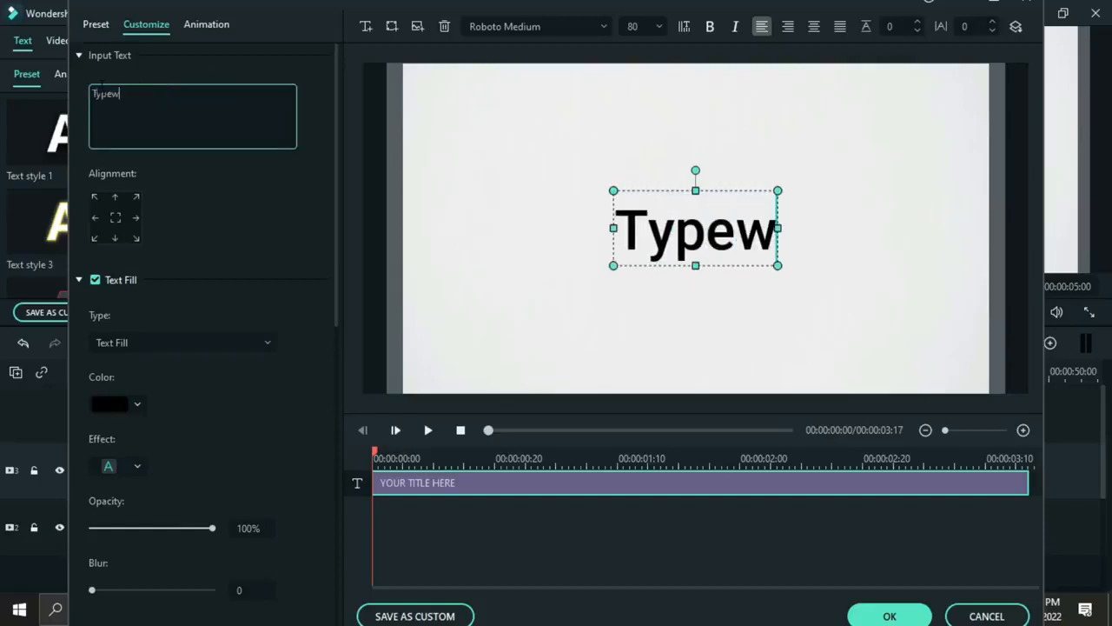
pyautogui.write('riter')
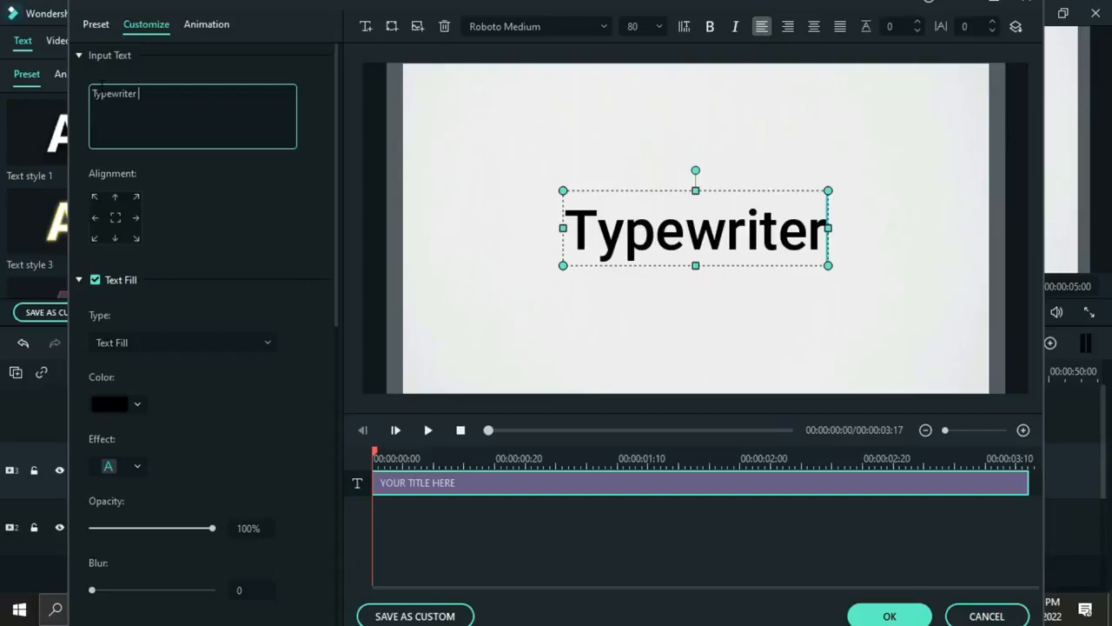
pyautogui.write(' Effects')
pyautogui.press('BackSpace')
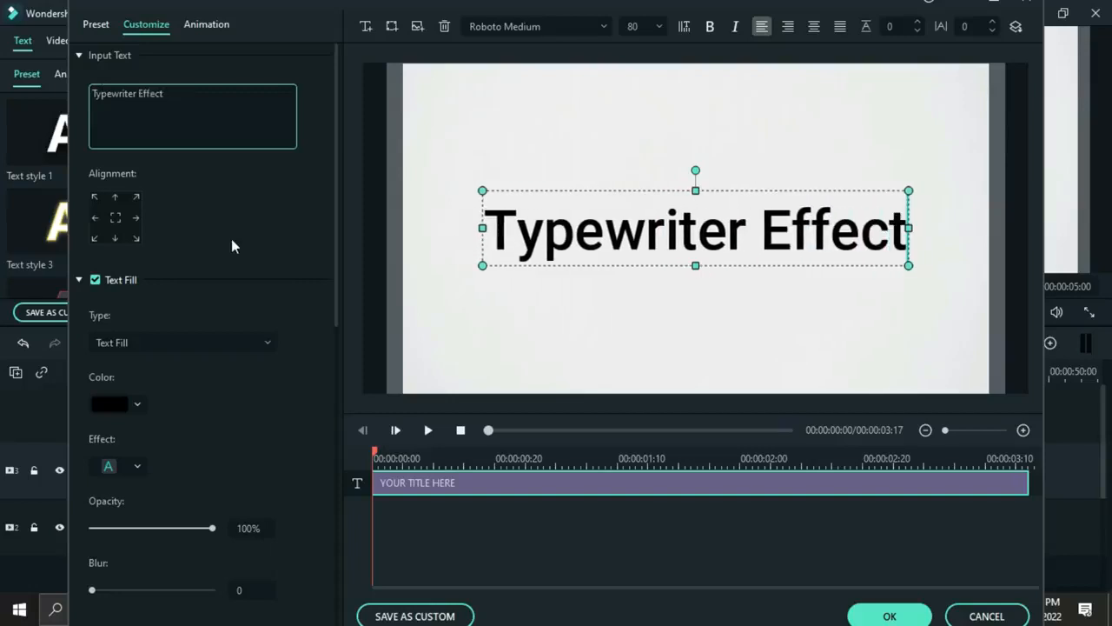
# - Set the "Typewriter Effect" text to the Veteran Typewriter font at size 70
pyautogui.click(596, 26)
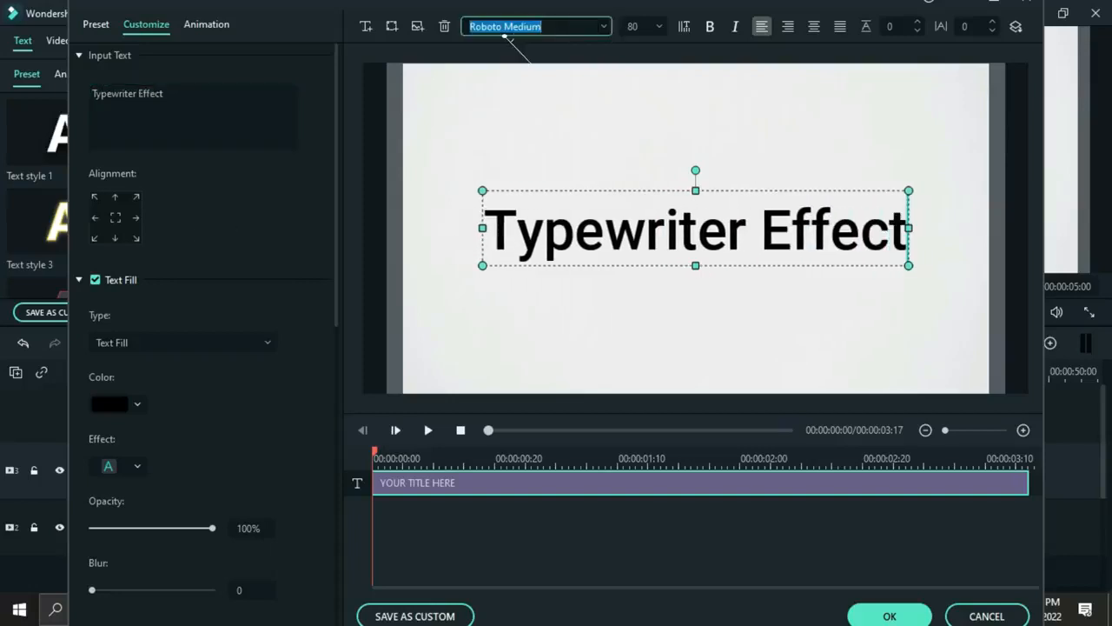
pyautogui.write('vert')
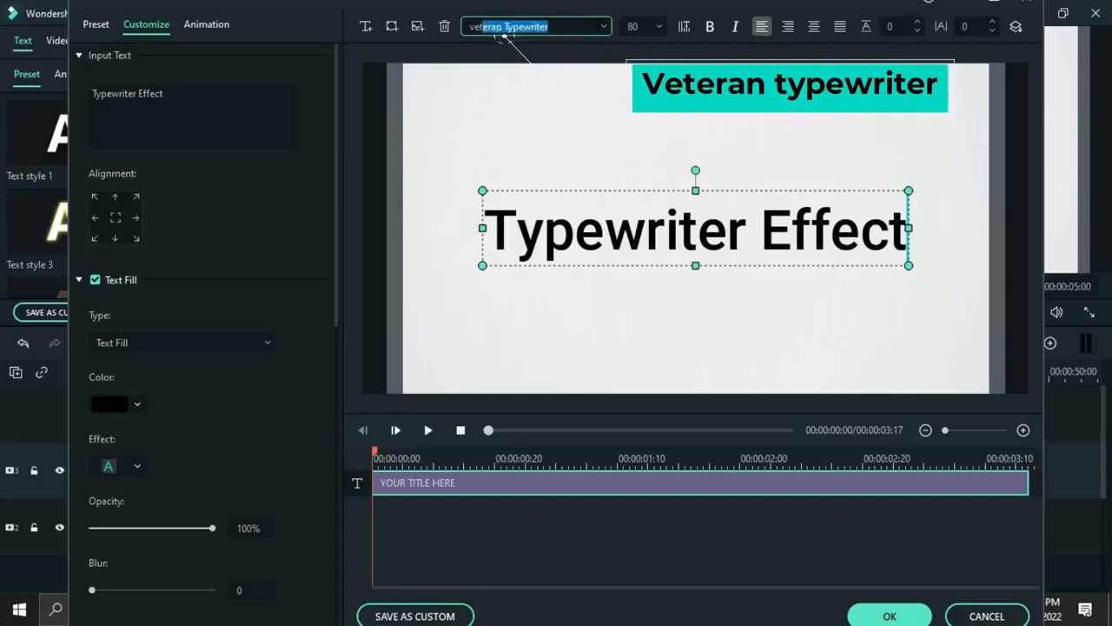
pyautogui.press('Return')
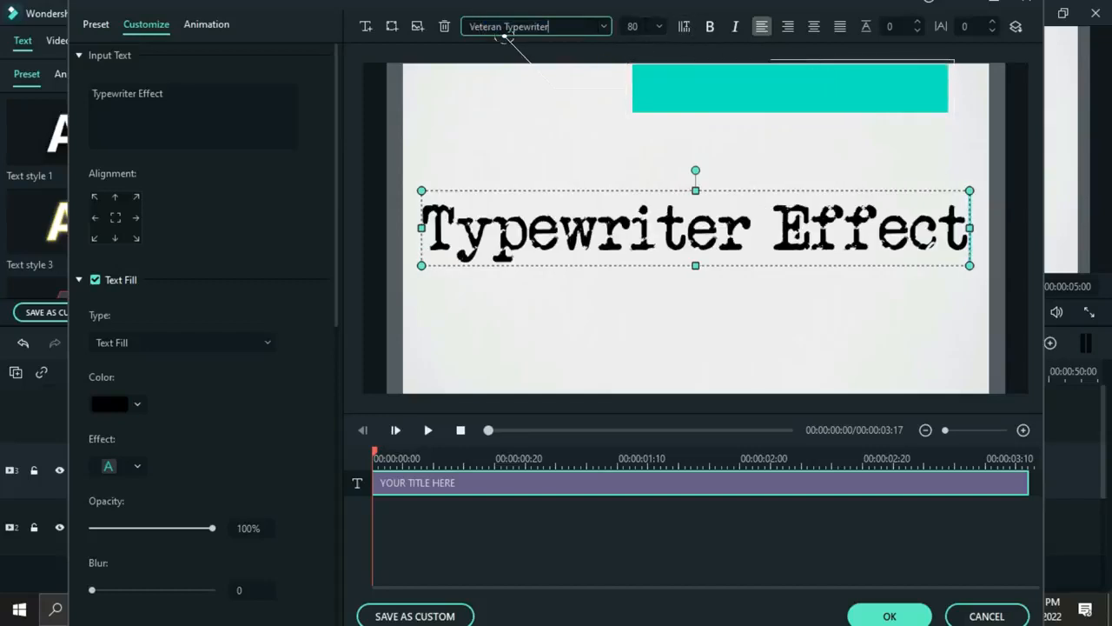
pyautogui.click(643, 26)
pyautogui.write('70')
pyautogui.press('Return')
pyautogui.press('space')
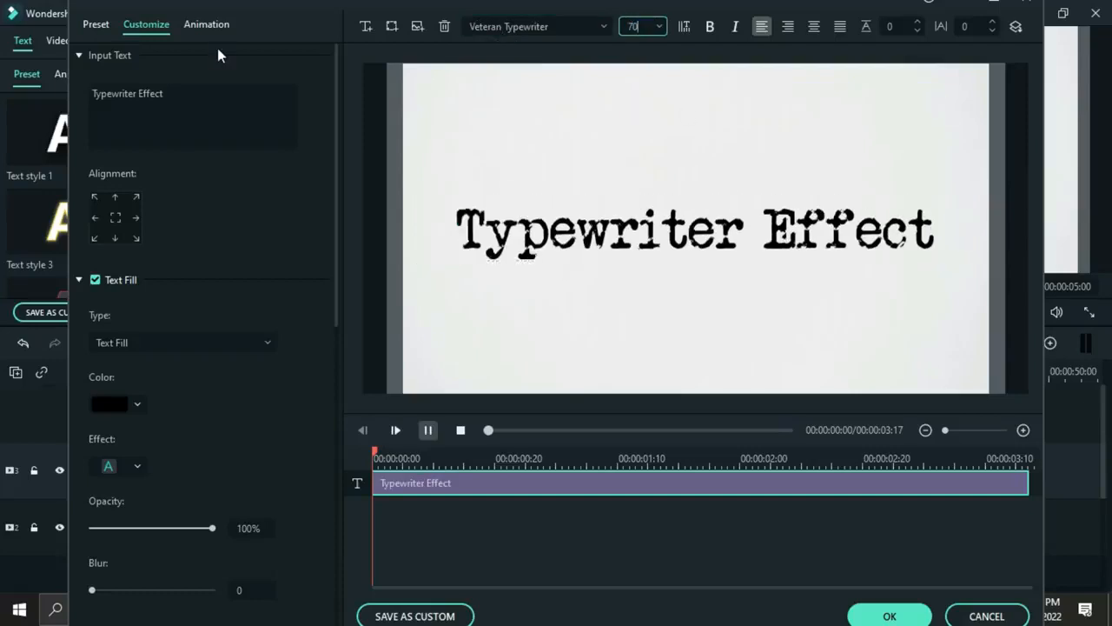
# - Apply the Type Writer animation to the title, extend its opening part to about 00:00:01:00 and preview it
pyautogui.click(206, 23)
pyautogui.click(154, 169)
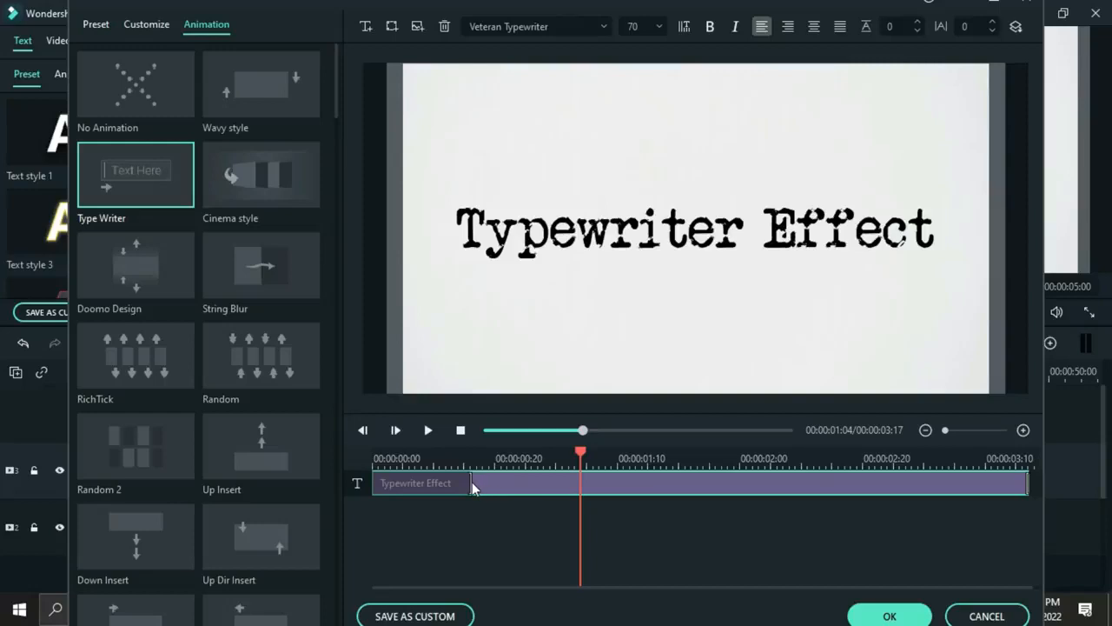
pyautogui.moveTo(526, 485); pyautogui.dragTo(560, 485)
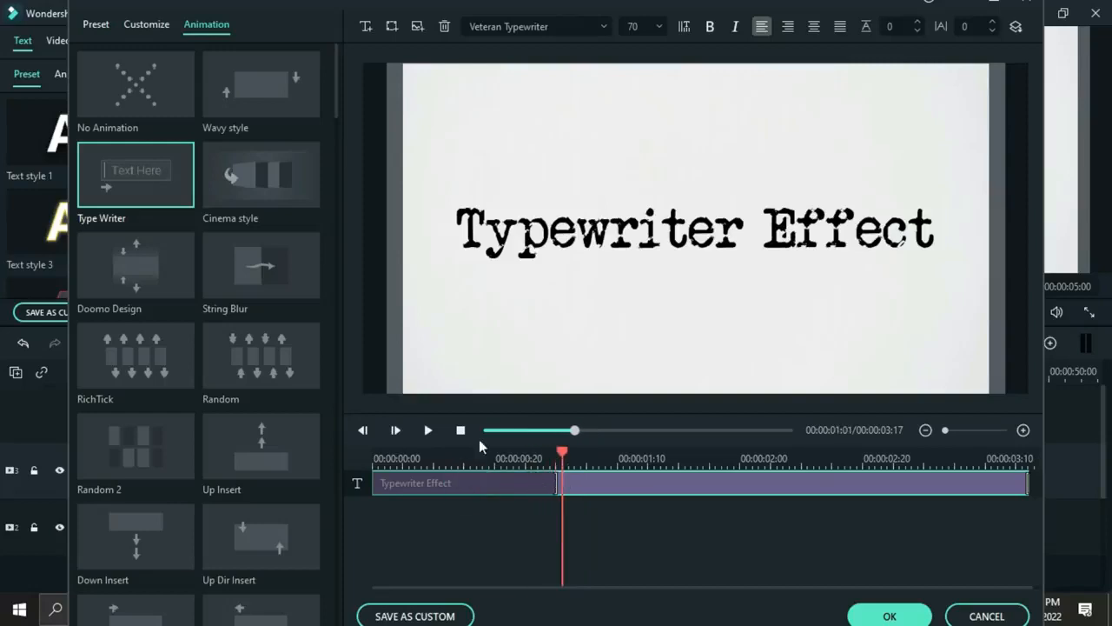
pyautogui.click(460, 430)
pyautogui.click(427, 429)
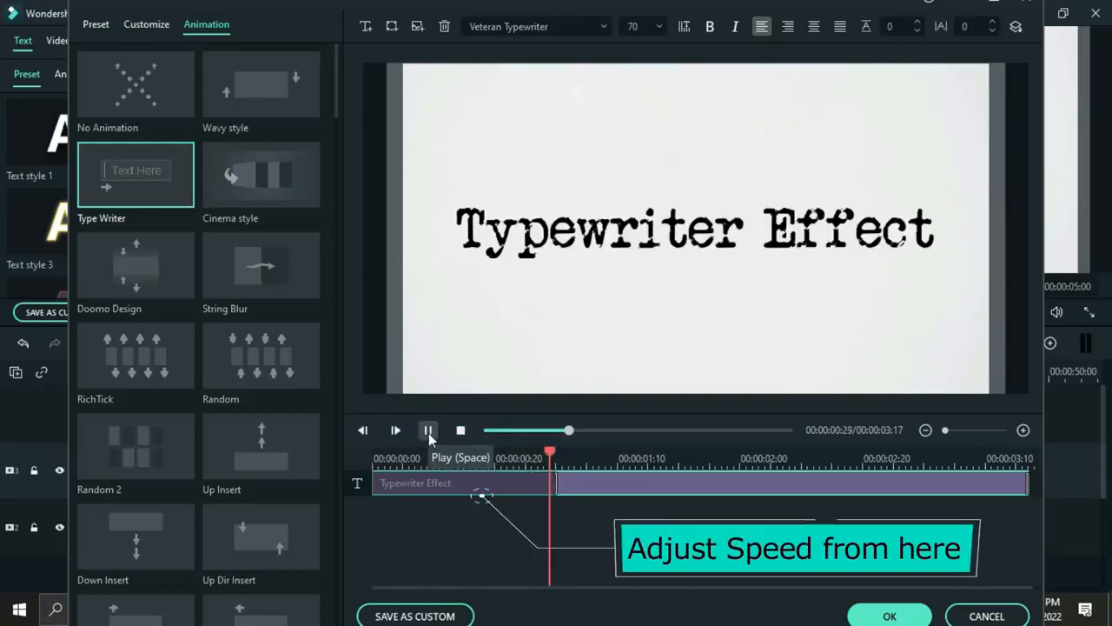
pyautogui.press('space')
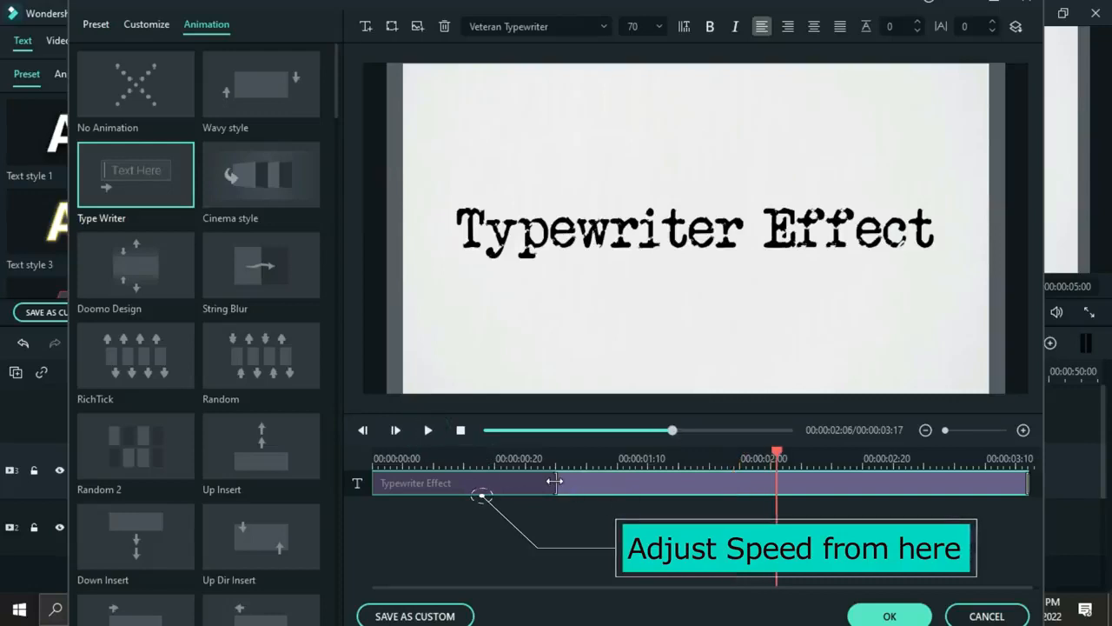
# - Slow the opening typewriter animation by extending it in stages to 00:00:01:15, previewing the title after each change
pyautogui.moveTo(555, 481); pyautogui.dragTo(619, 483)
pyautogui.click(461, 429)
pyautogui.click(430, 429)
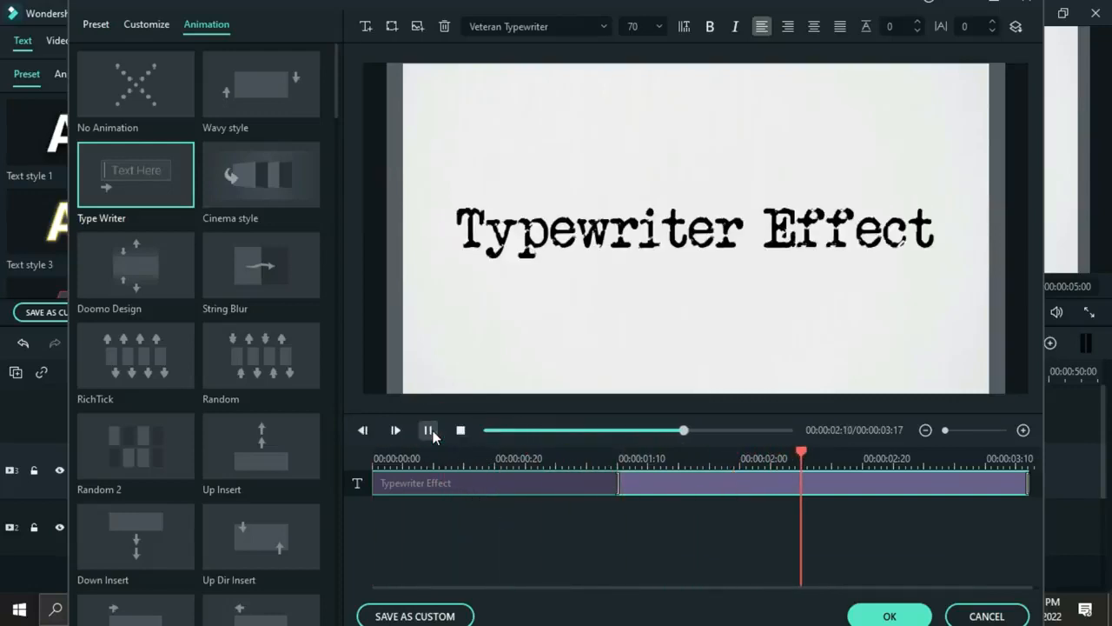
pyautogui.click(429, 430)
pyautogui.moveTo(621, 482); pyautogui.dragTo(648, 483)
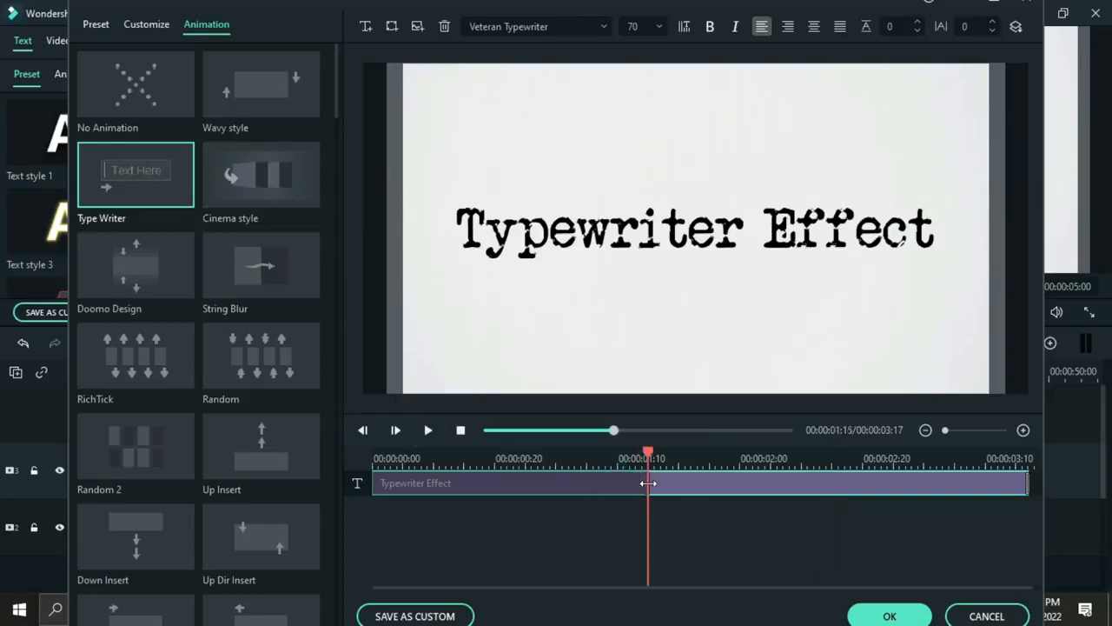
pyautogui.click(459, 429)
pyautogui.click(425, 429)
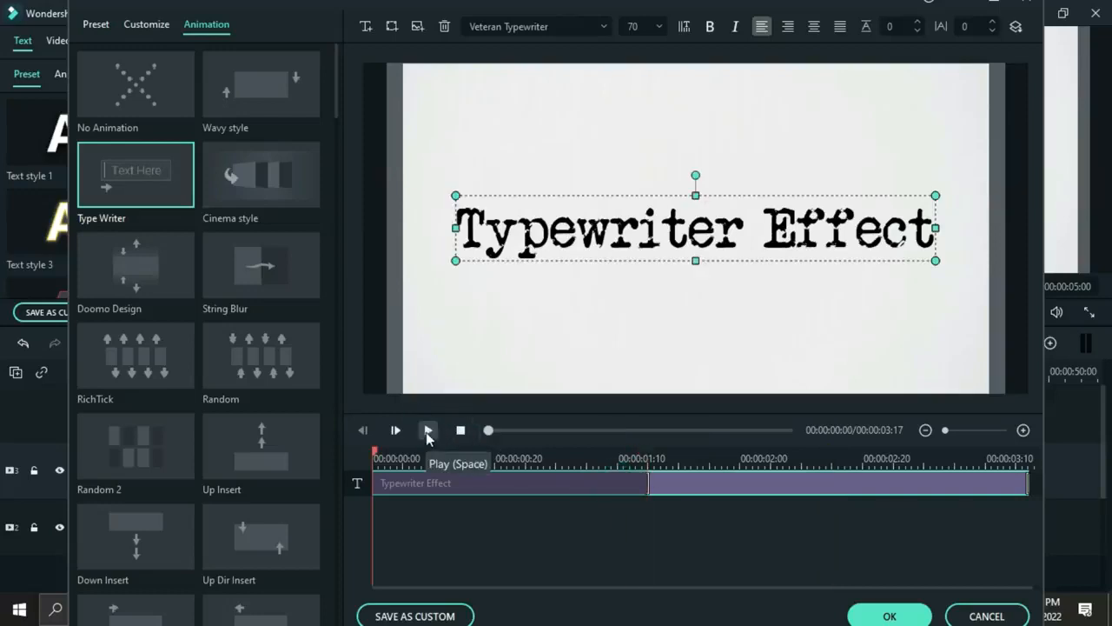
pyautogui.click(427, 431)
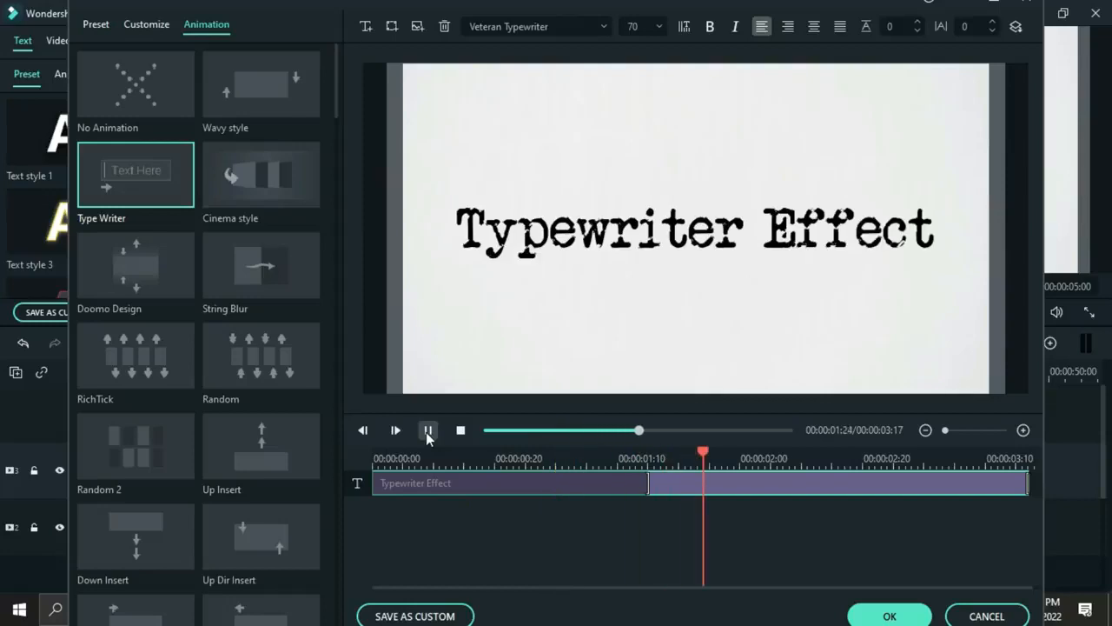
# - Lengthen the title's opening and closing typewriter animations slightly, save the title changes and preview the video
pyautogui.moveTo(649, 482); pyautogui.dragTo(661, 483)
pyautogui.moveTo(1030, 485); pyautogui.dragTo(976, 484)
pyautogui.click(895, 616)
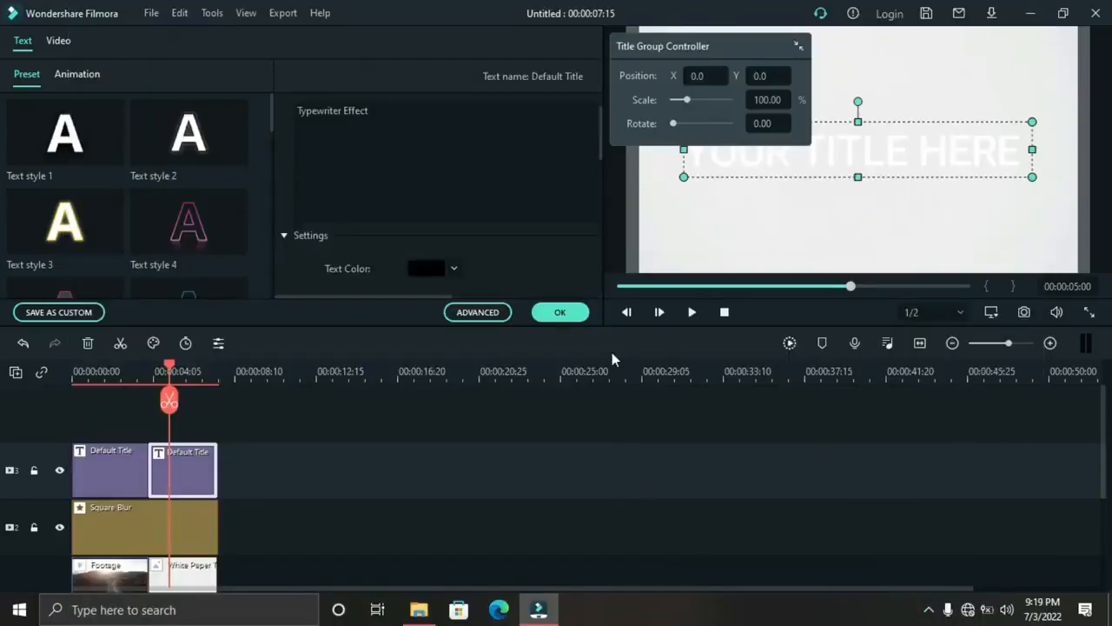
pyautogui.click(554, 314)
pyautogui.click(698, 314)
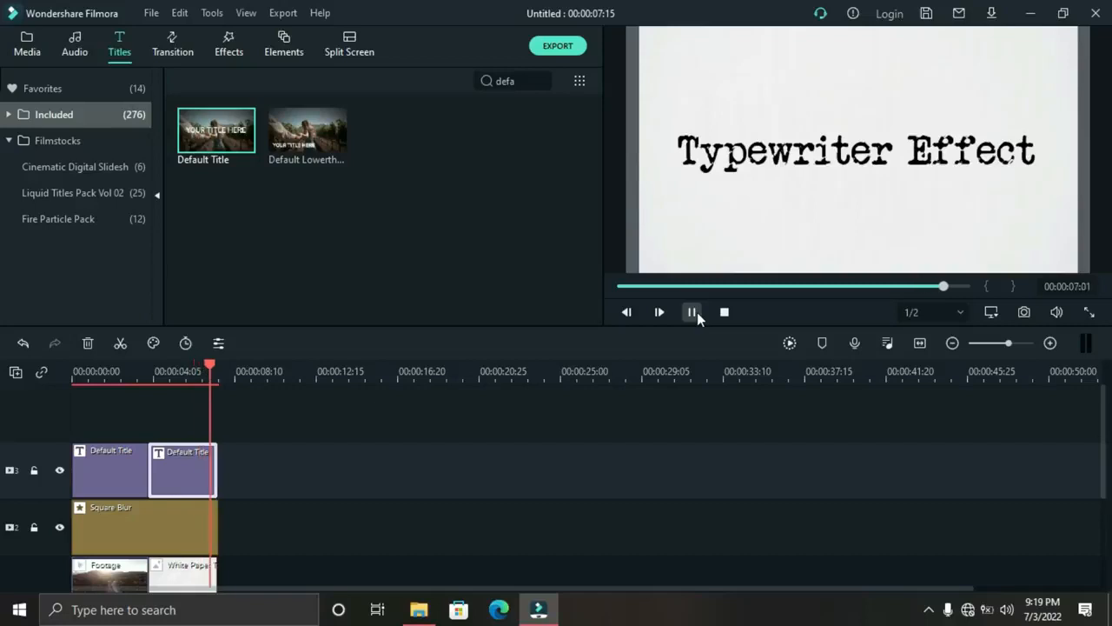
# - Add the Audio file from the project media to the start of the audio track
pyautogui.scroll(-2, 289, 563)
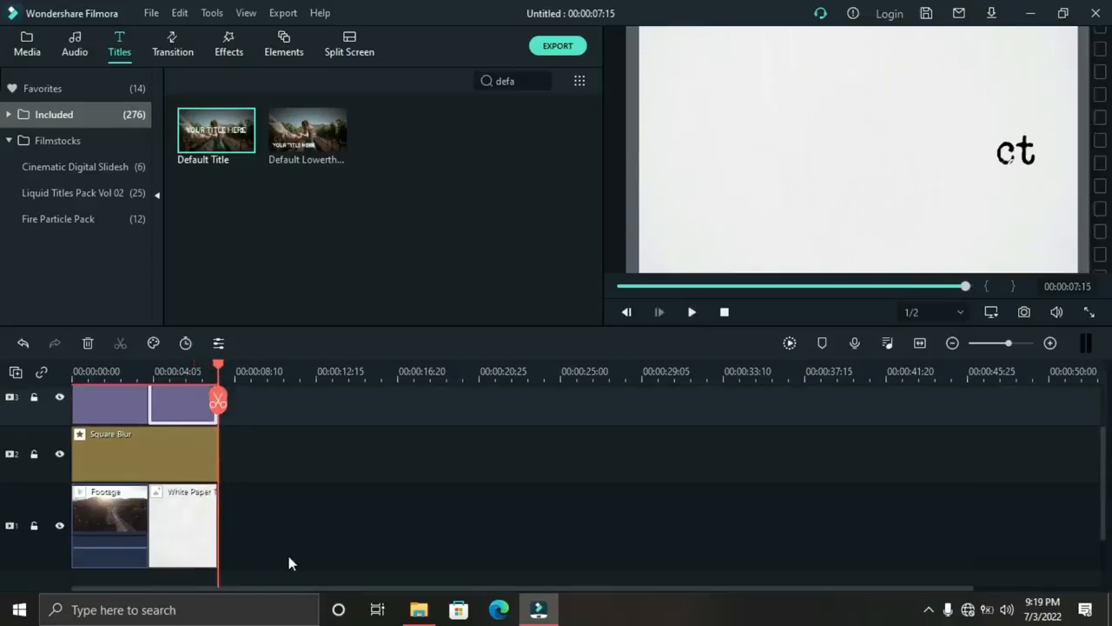
pyautogui.scroll(-2, 196, 519)
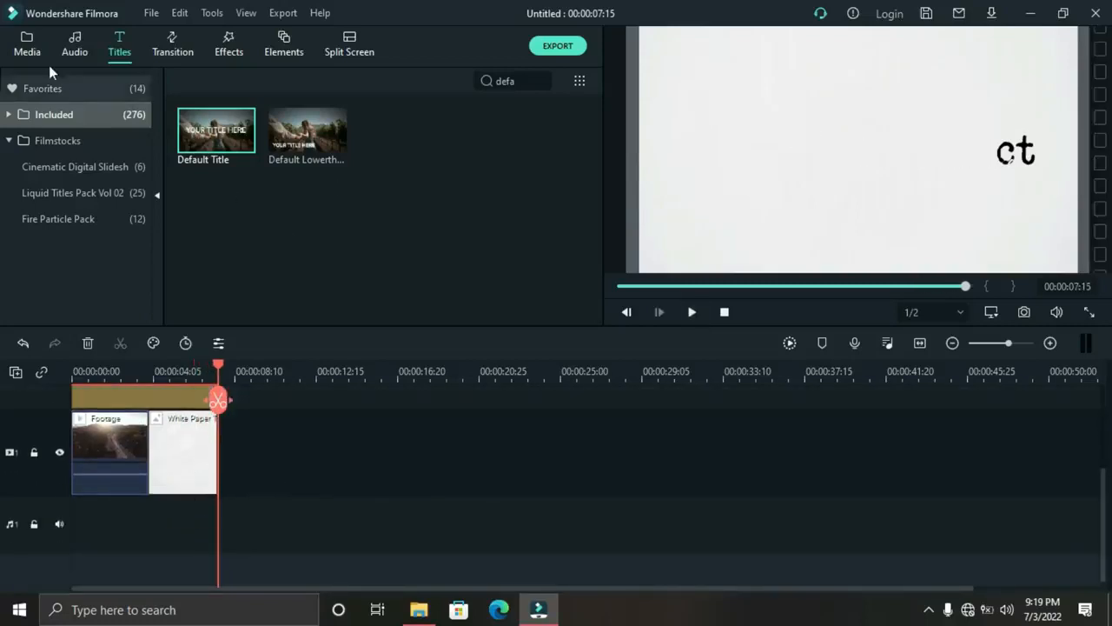
pyautogui.click(27, 43)
pyautogui.moveTo(217, 132); pyautogui.dragTo(126, 537)
# - Split the Audio clip at 00:00:01:25, once the Stockpile title has typed out, and delete the remainder
pyautogui.click(119, 367)
pyautogui.moveTo(120, 367); pyautogui.dragTo(75, 367)
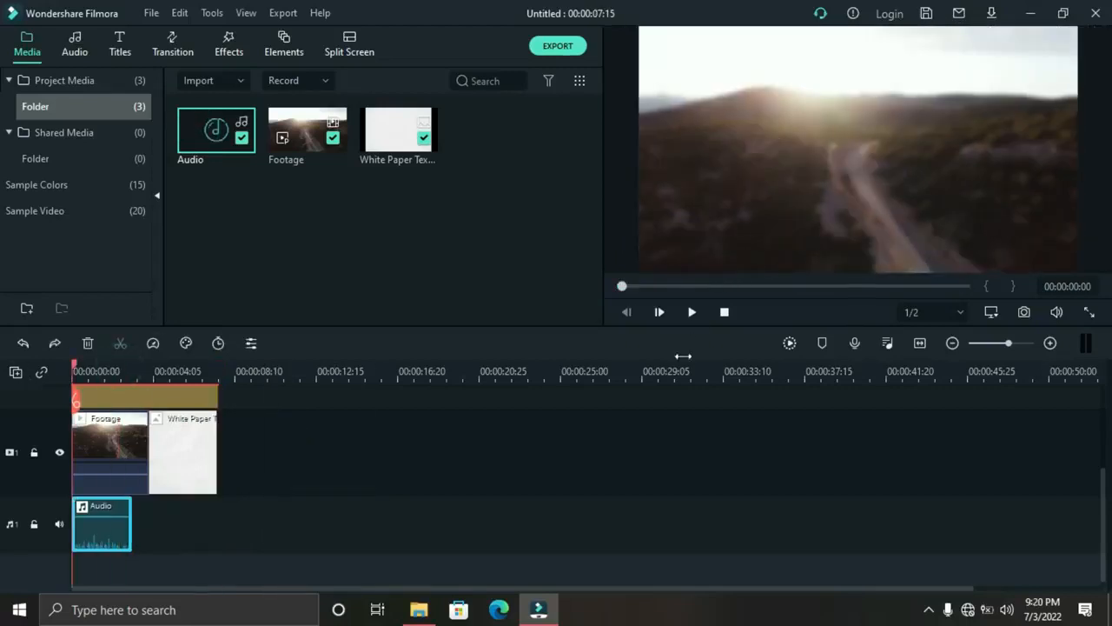
pyautogui.click(691, 312)
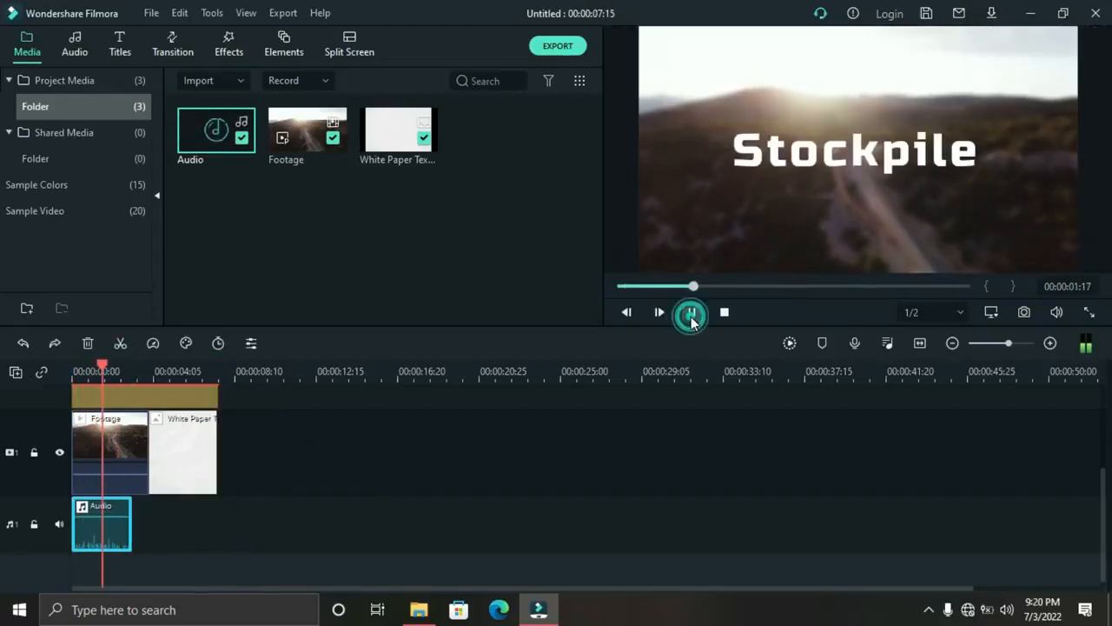
pyautogui.click(690, 312)
pyautogui.click(107, 400)
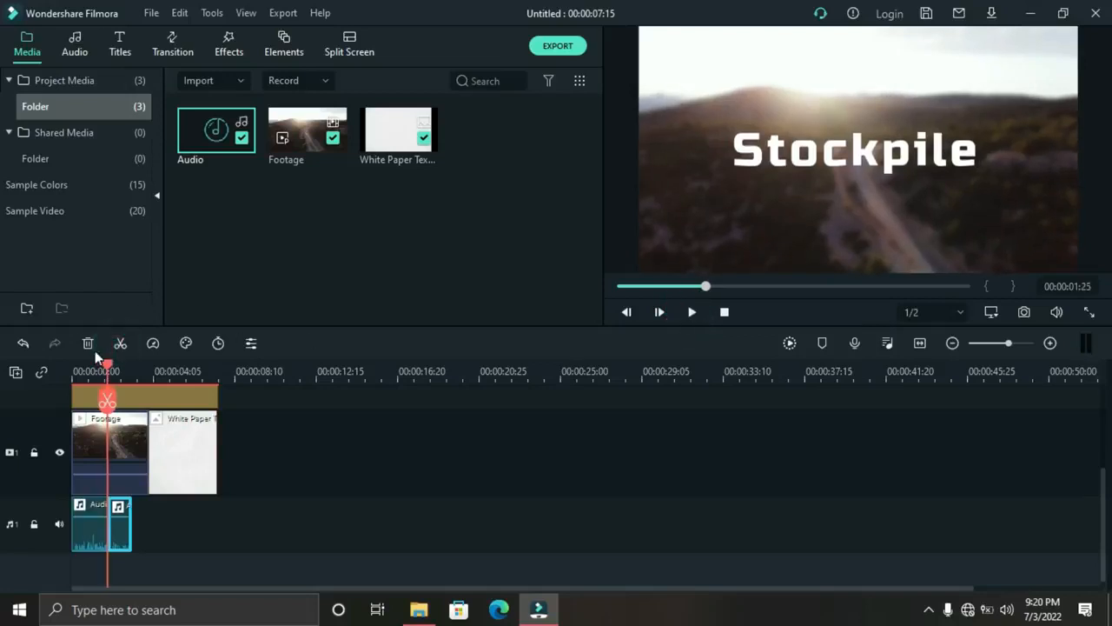
pyautogui.click(87, 343)
# - Play the video from the start and add a second Audio clip beginning with the White Paper Texture clip
pyautogui.moveTo(119, 380); pyautogui.dragTo(73, 372)
pyautogui.click(691, 312)
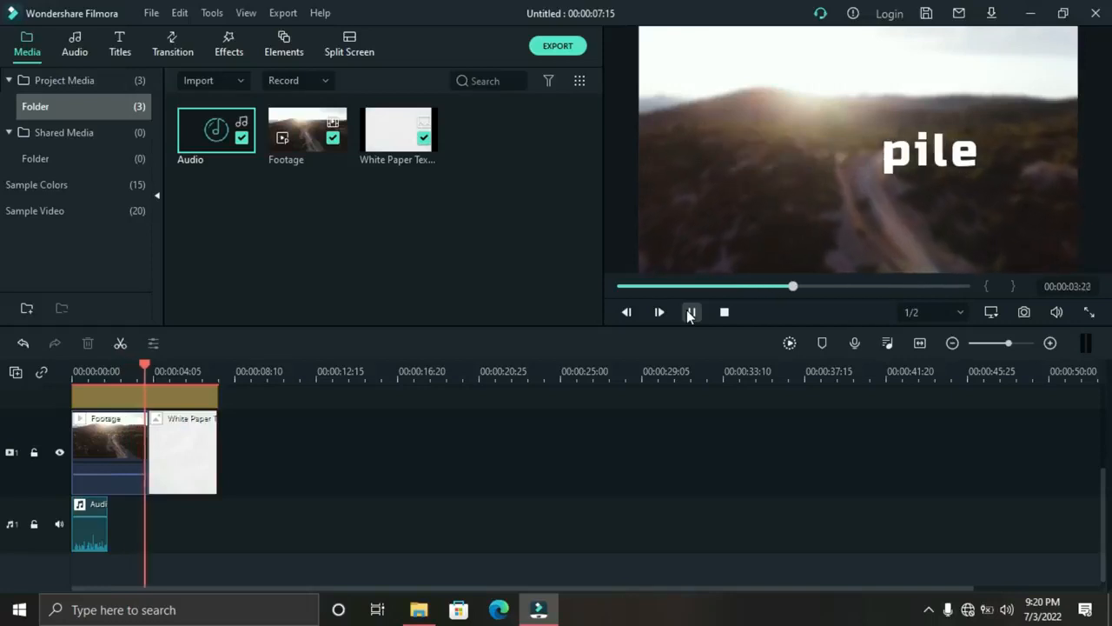
pyautogui.moveTo(202, 130); pyautogui.dragTo(160, 524)
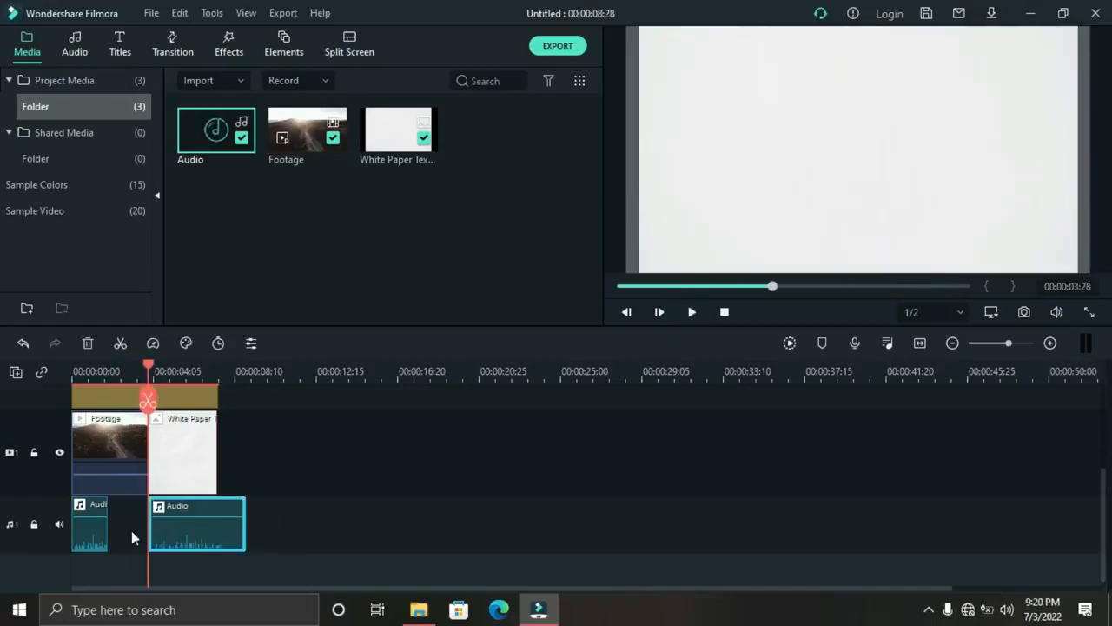
# - Split the second Audio clip at 00:00:05:26, once "Typewriter Effect" has typed out, and delete the remainder
pyautogui.click(692, 312)
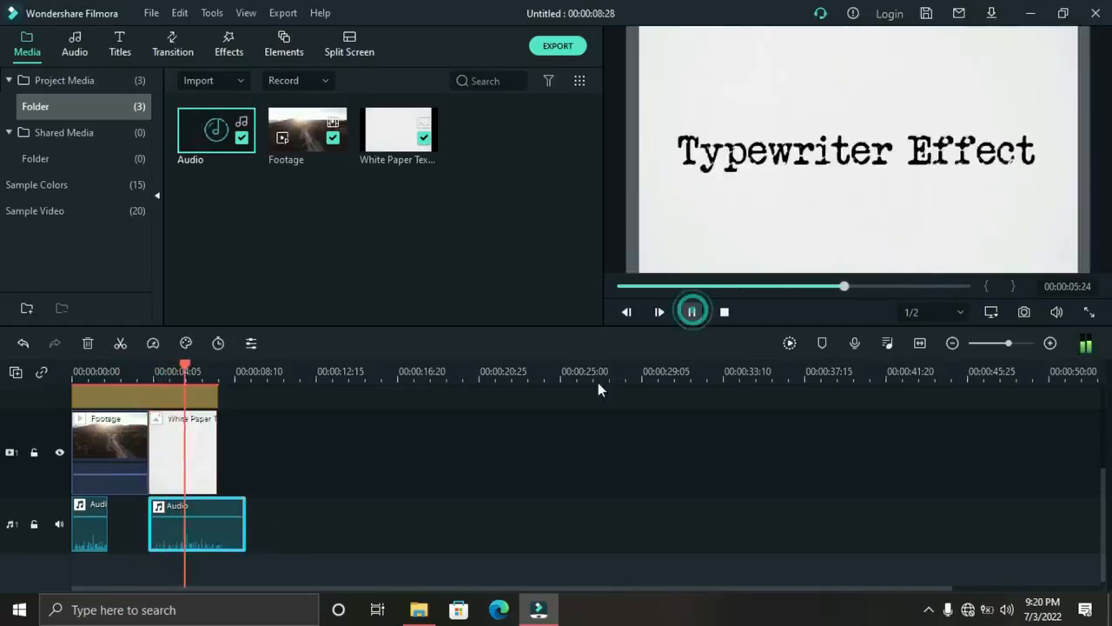
pyautogui.click(121, 343)
pyautogui.press('Delete')
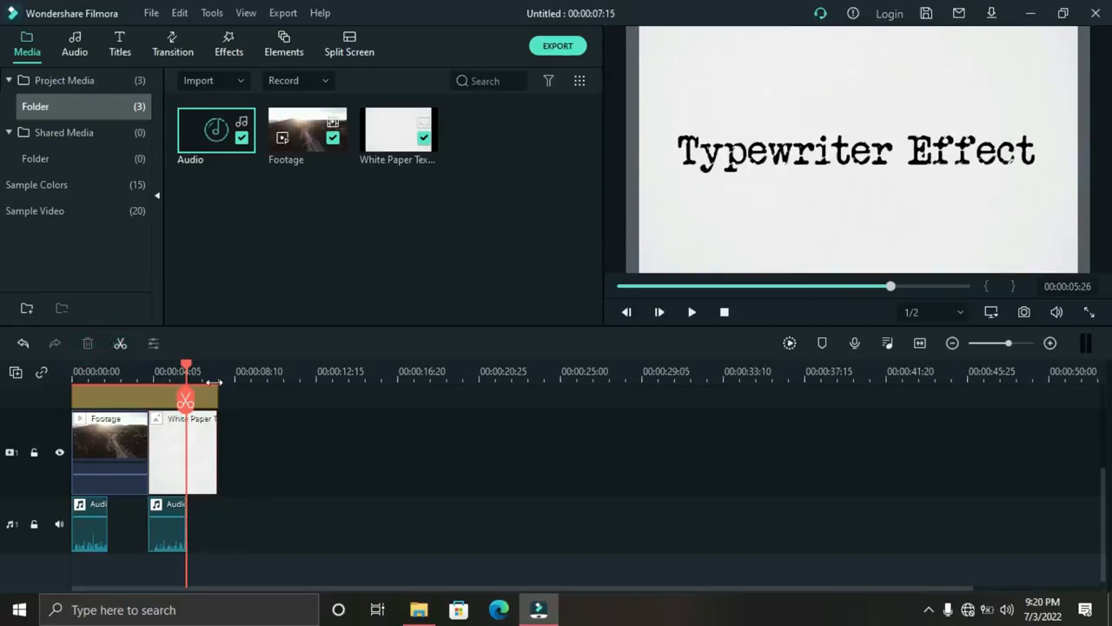
# - Play back the whole video from the start to check both typewriter titles with their audio
pyautogui.click(726, 312)
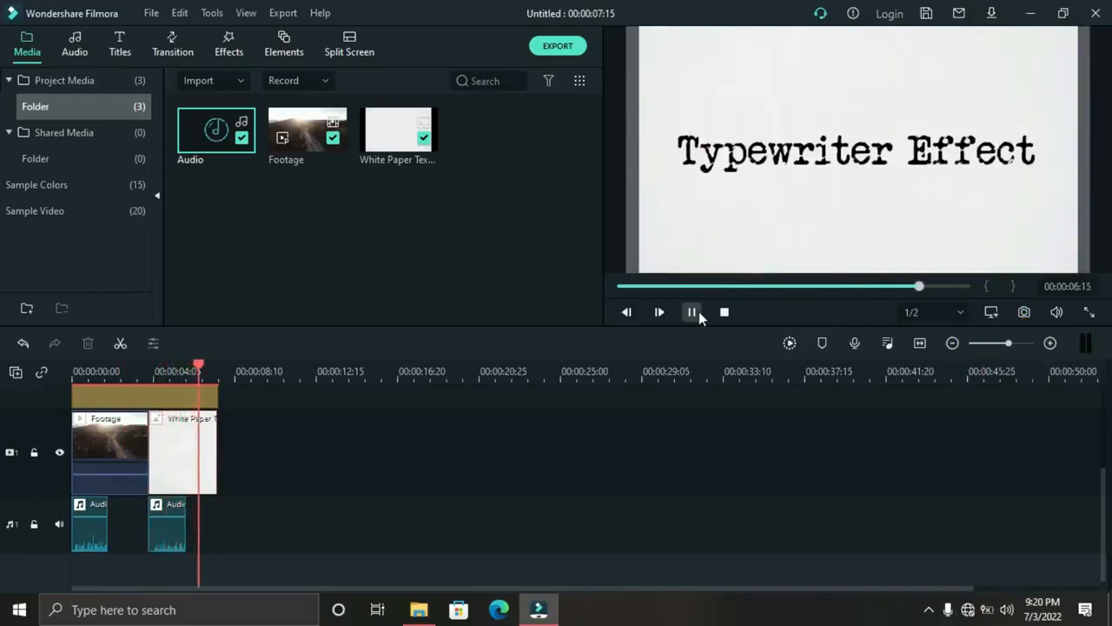
pyautogui.click(693, 312)
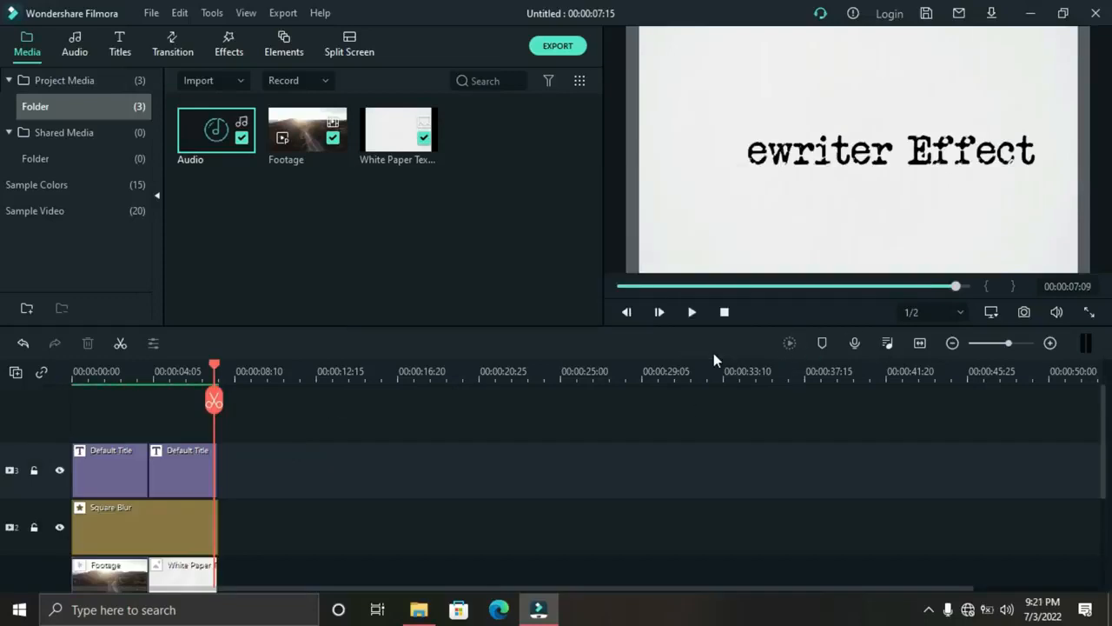
pyautogui.click(695, 312)
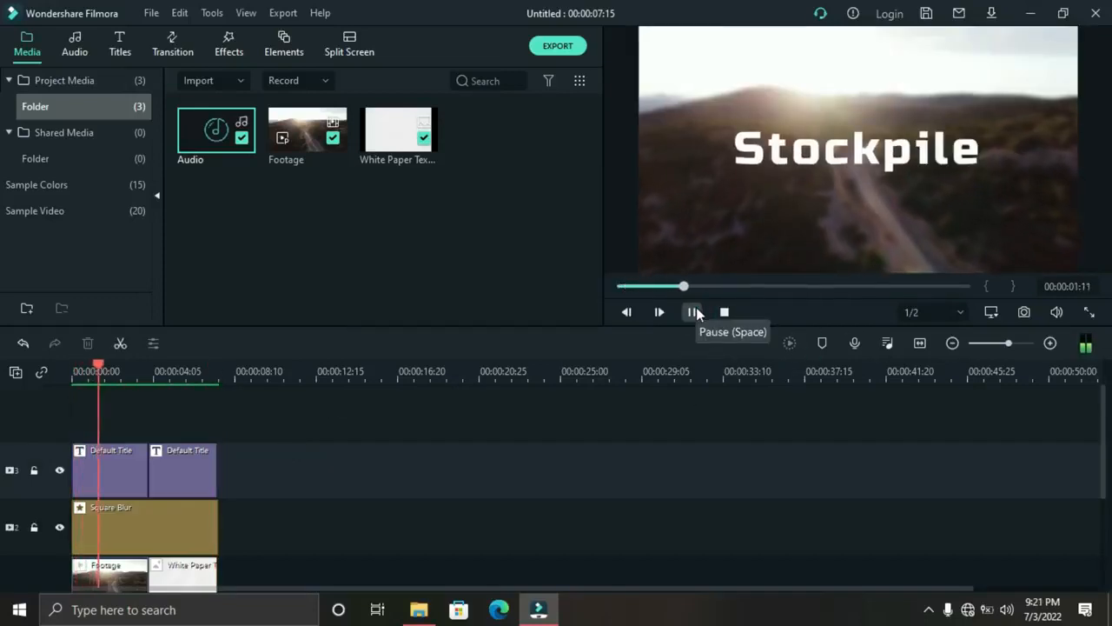